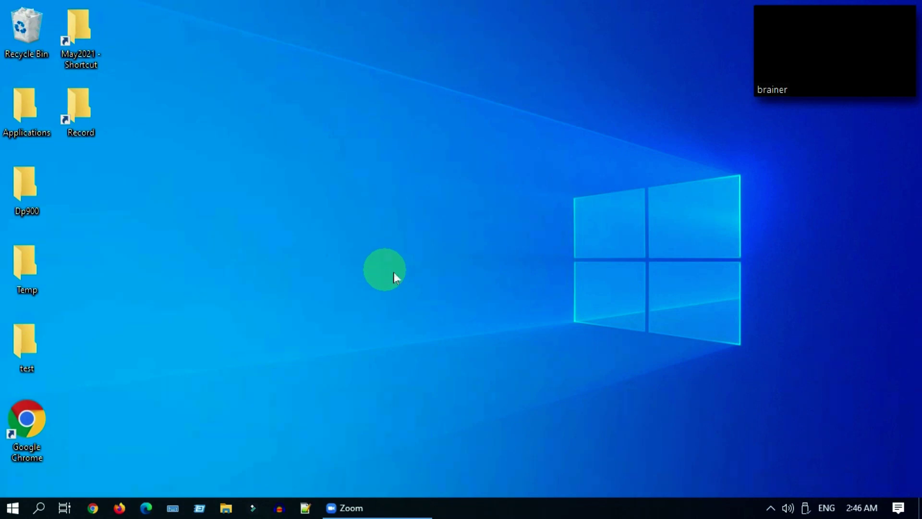
# - Leave the speakers unmuted and test the tray volume slider lower then higher
pyautogui.click(791, 510)
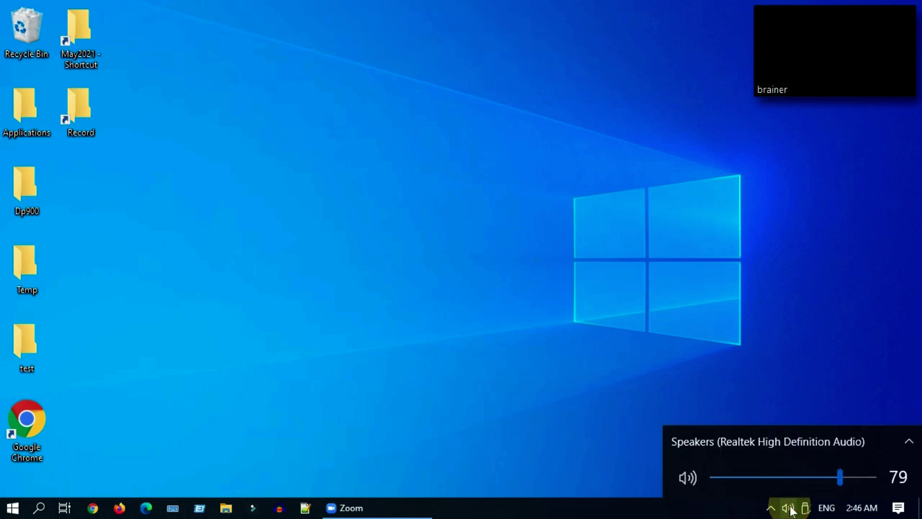
pyautogui.click(691, 476)
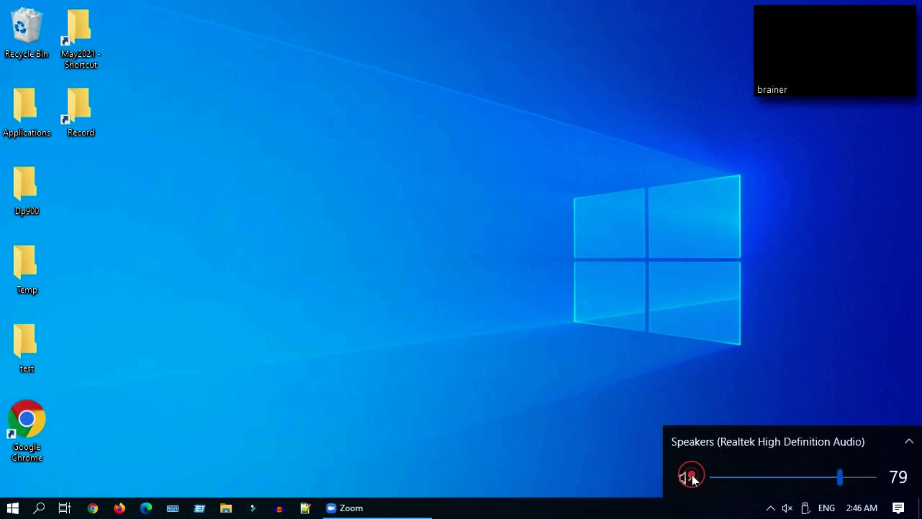
pyautogui.click(693, 477)
pyautogui.moveTo(839, 481)
pyautogui.mouseDown()
pyautogui.moveTo(782, 483)
pyautogui.moveTo(846, 474)
pyautogui.mouseUp()
pyautogui.click(674, 356)
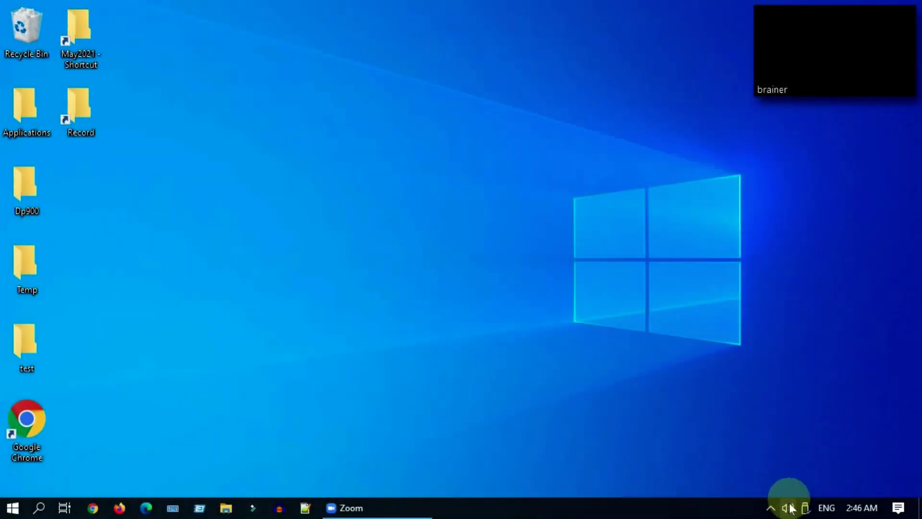
# - Open the Volume Mixer and nudge the Realtek Speakers volume down slightly
pyautogui.rightClick(789, 510)
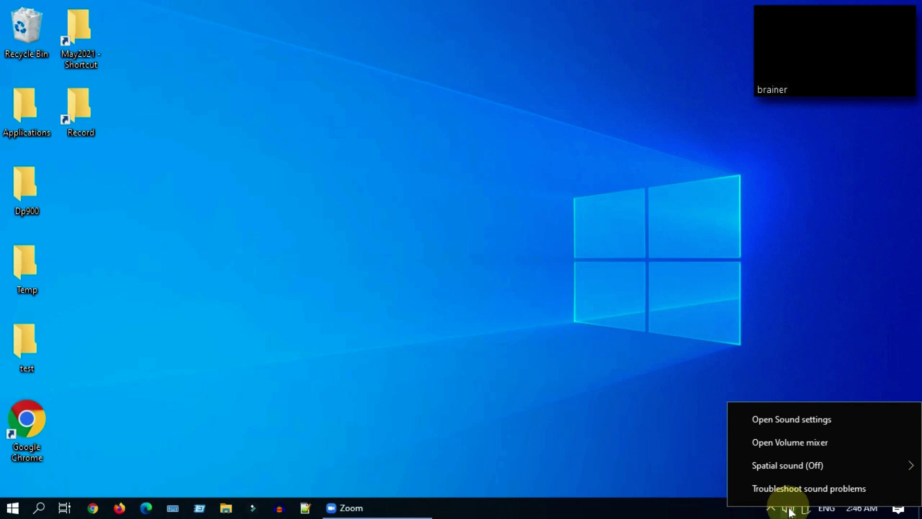
pyautogui.click(832, 442)
pyautogui.moveTo(610, 421); pyautogui.dragTo(535, 426)
pyautogui.click(489, 314)
pyautogui.moveTo(488, 315); pyautogui.dragTo(489, 317)
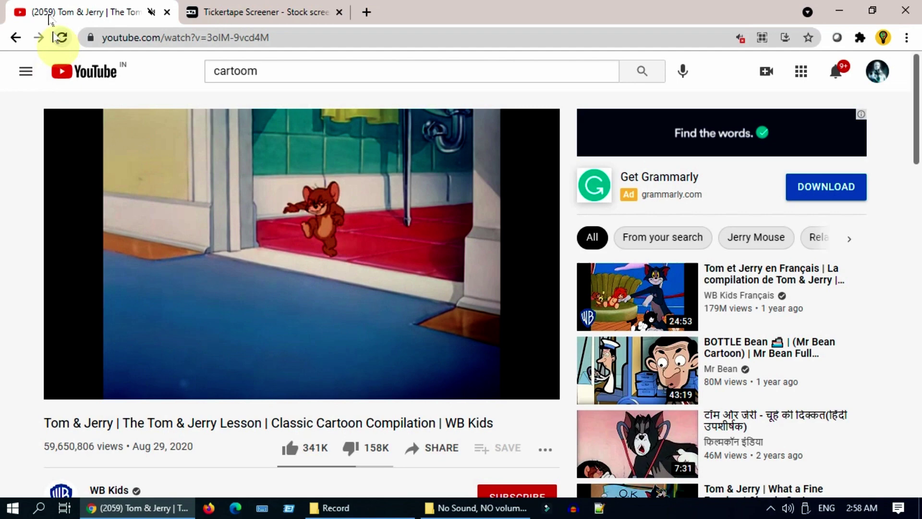
# - Unmute the YouTube site from the Tom & Jerry video's tab menu
pyautogui.rightClick(102, 13)
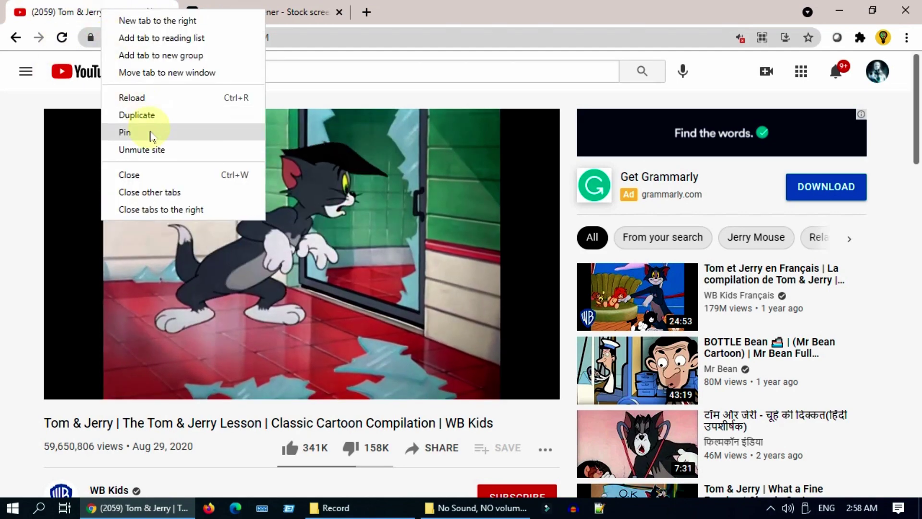
pyautogui.click(190, 150)
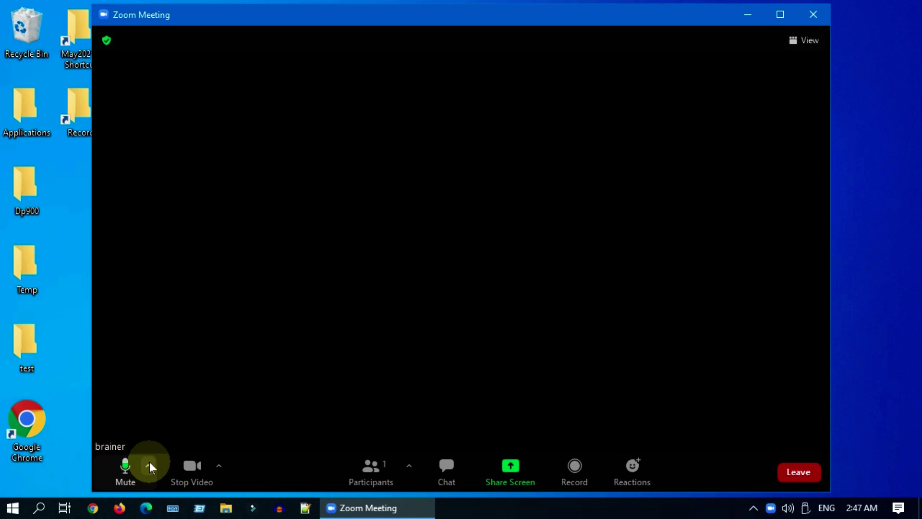
# - Check that Zoom's speaker device is Speakers (Realtek High Definition Audio)
pyautogui.click(149, 466)
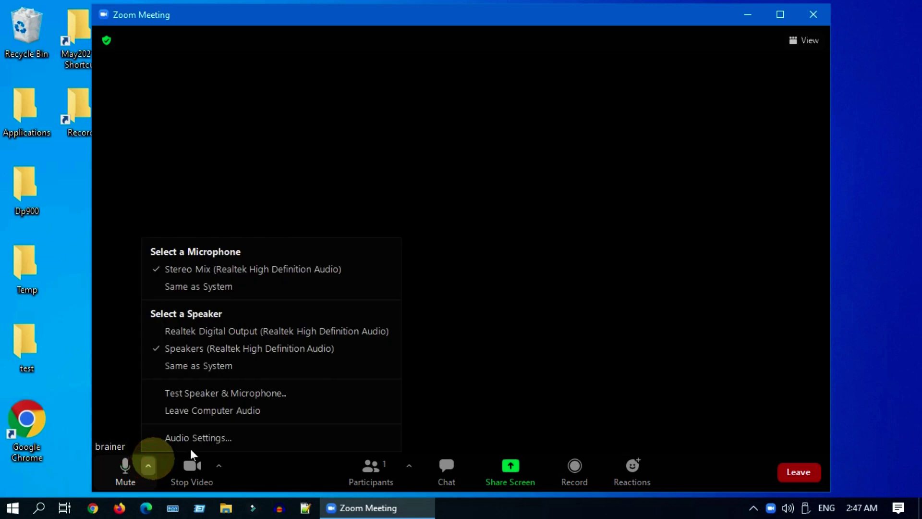
pyautogui.click(229, 438)
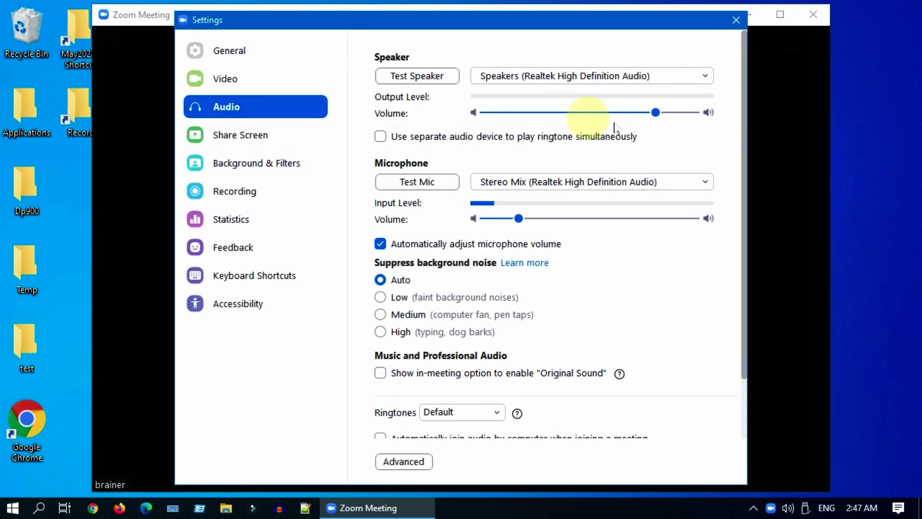
pyautogui.click(704, 76)
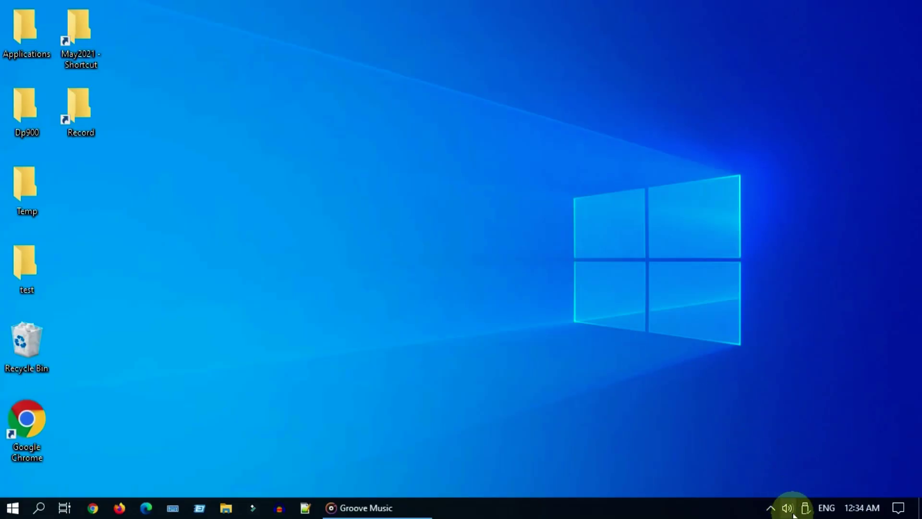
# - Switch playback output to Speakers (Realtek High Definition Audio) at volume 51
pyautogui.click(793, 512)
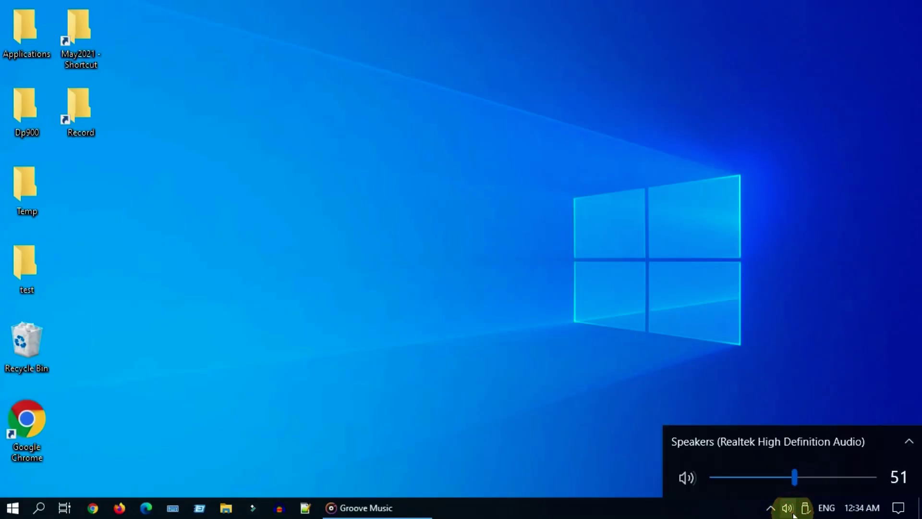
pyautogui.click(909, 443)
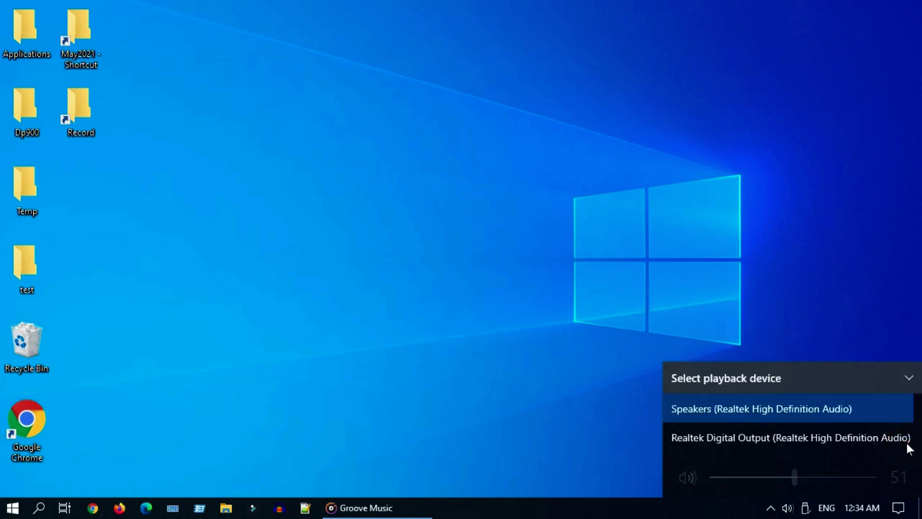
pyautogui.click(825, 416)
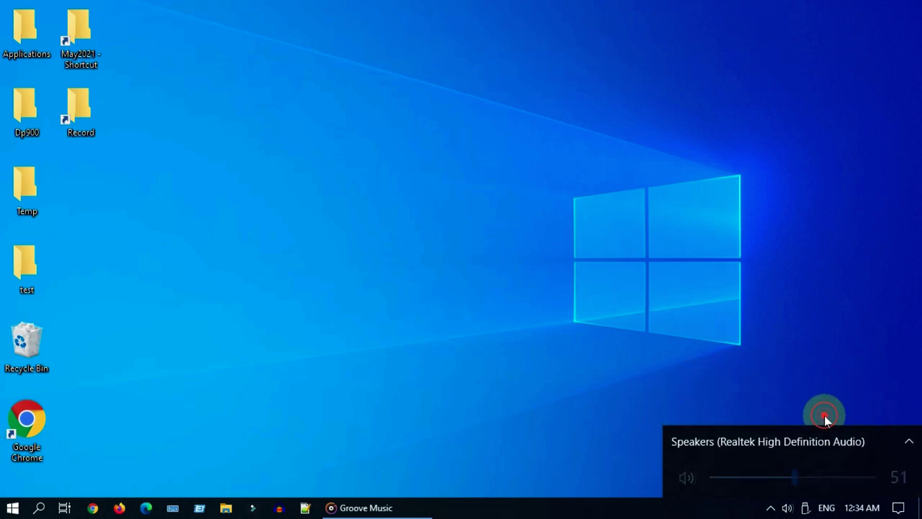
pyautogui.click(805, 359)
pyautogui.rightClick(790, 508)
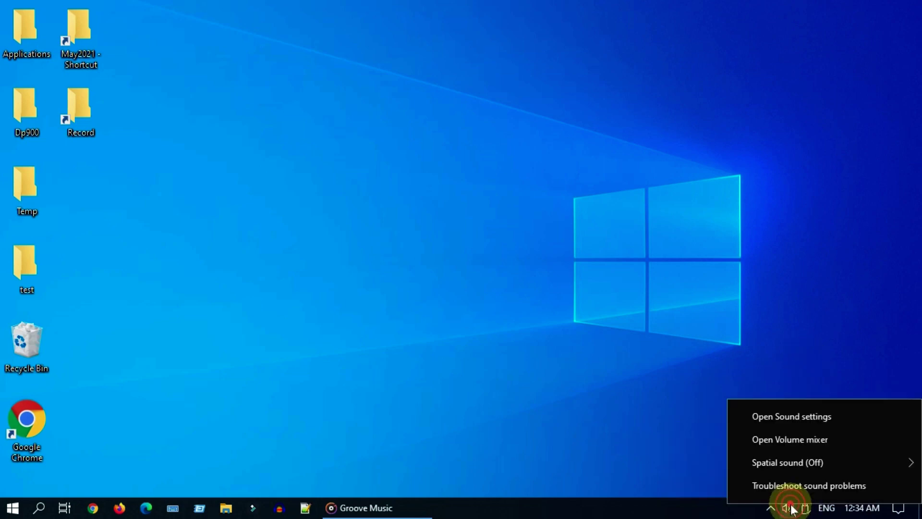
# - Enable the disabled Speakers device in the Sound Control Panel
pyautogui.click(853, 416)
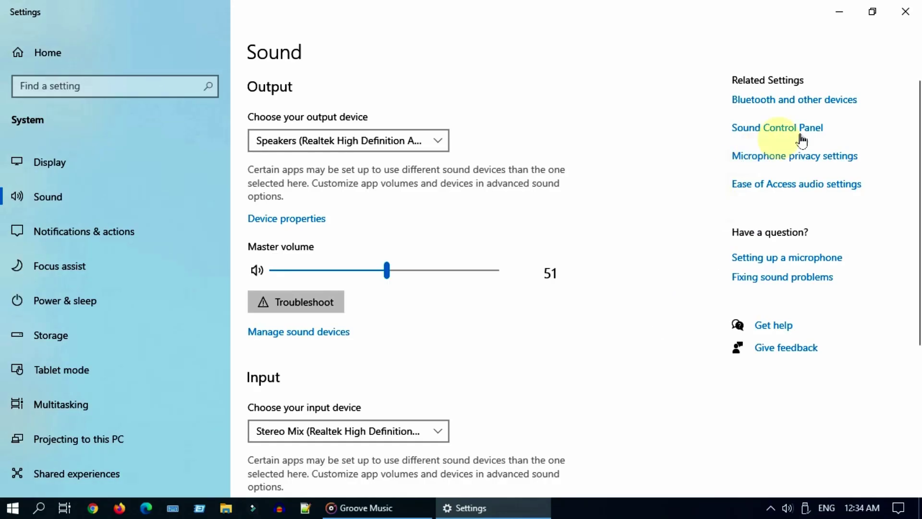
pyautogui.click(779, 130)
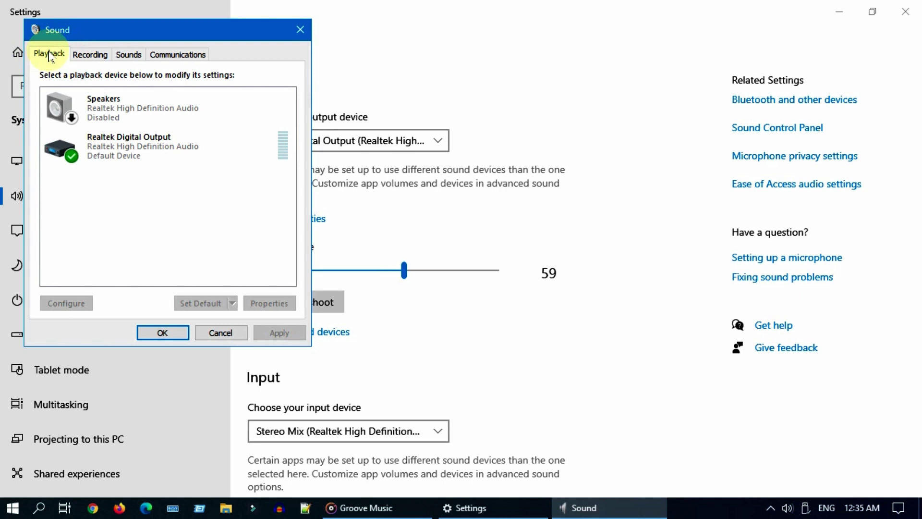
pyautogui.rightClick(149, 114)
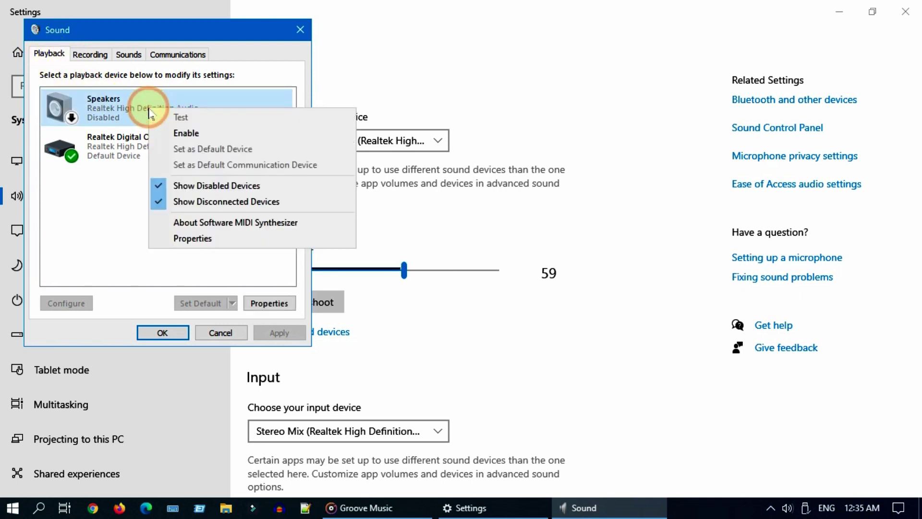
pyautogui.click(222, 135)
# - Set Speakers as the default playback device and select it
pyautogui.rightClick(177, 107)
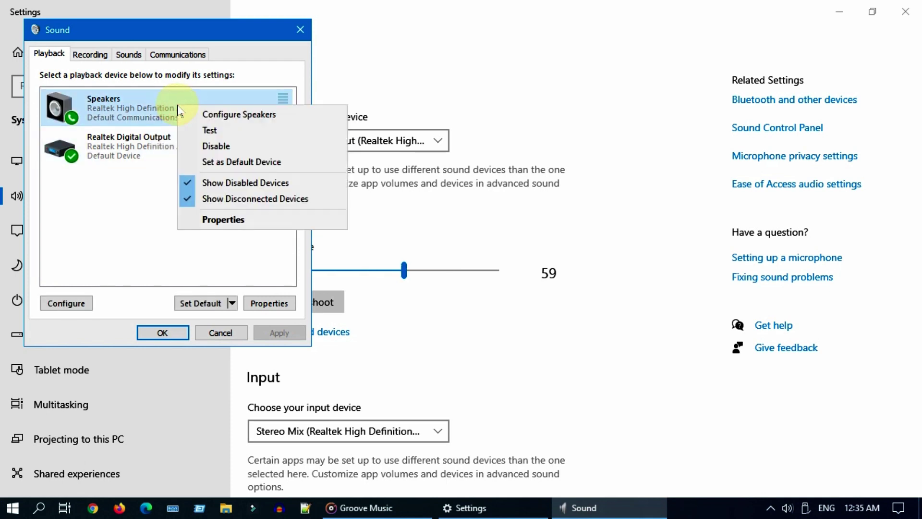
pyautogui.click(276, 163)
pyautogui.click(215, 114)
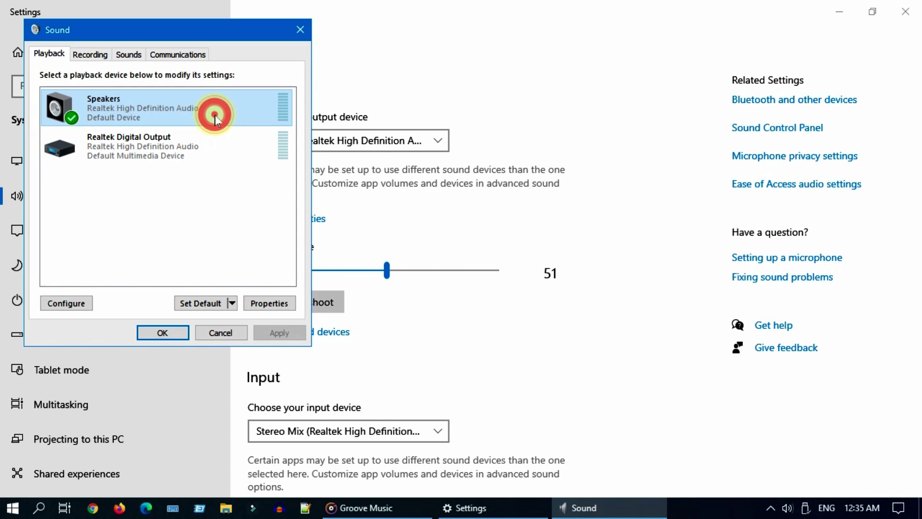
# - Try the 16 bit, 44100 Hz (CD Quality) format on the Speakers and play a test
pyautogui.click(278, 304)
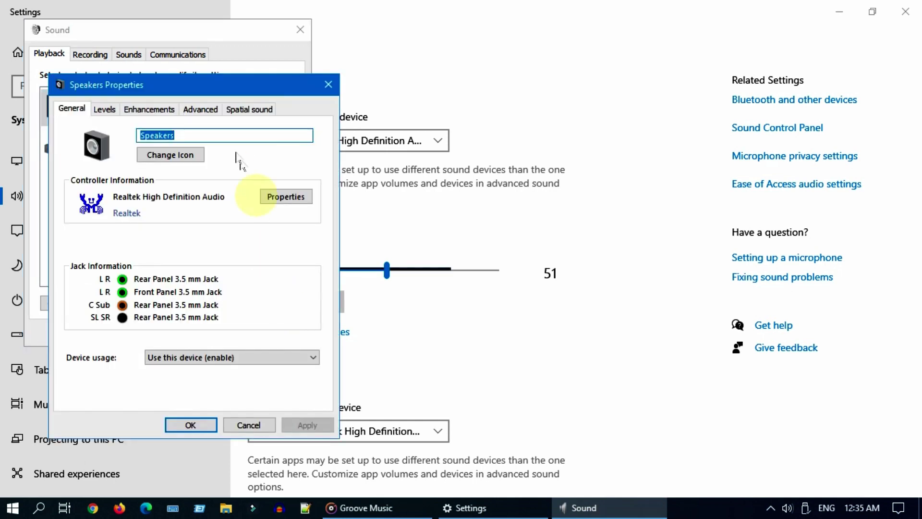
pyautogui.click(204, 108)
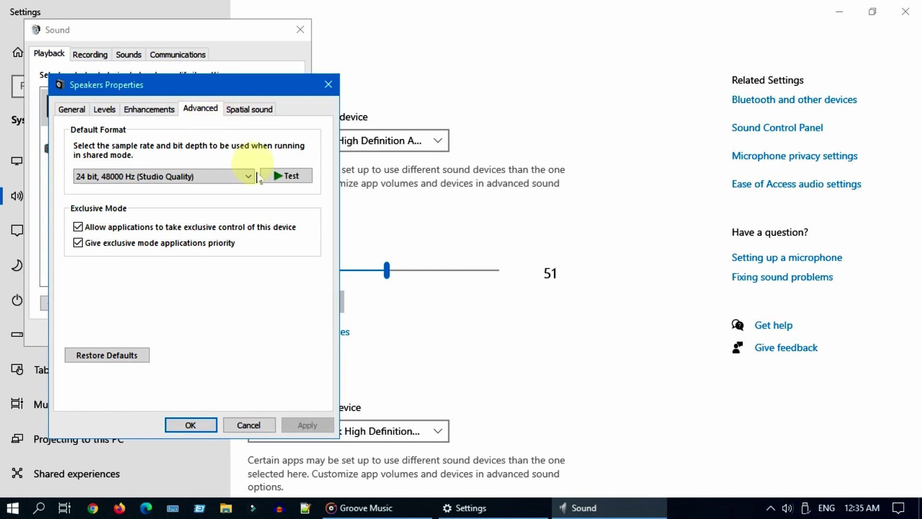
pyautogui.click(248, 177)
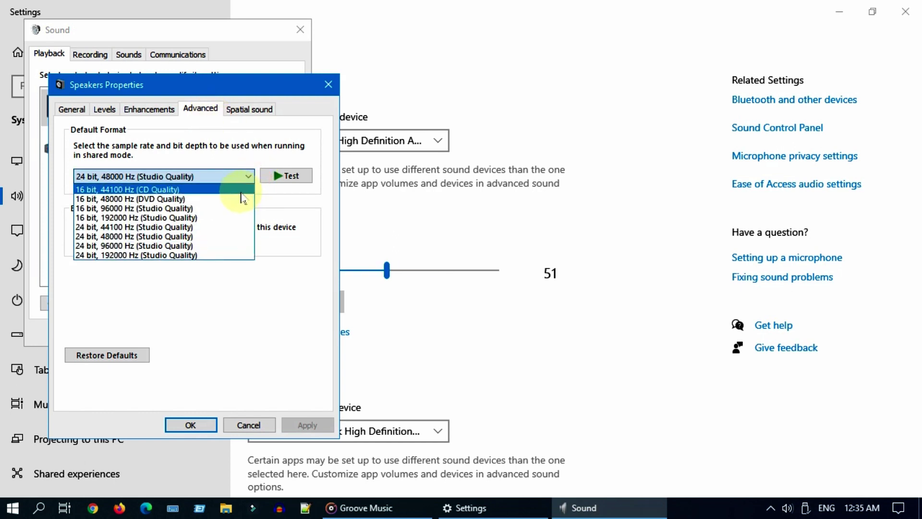
pyautogui.click(240, 191)
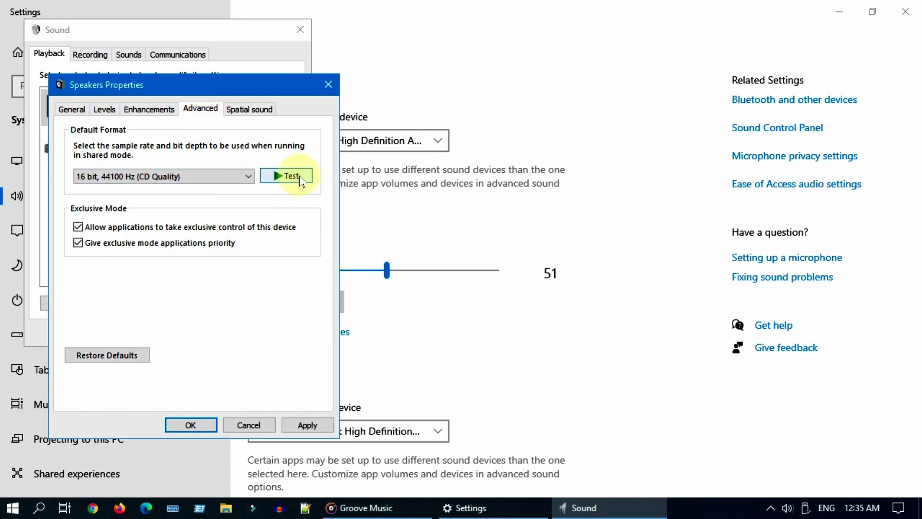
pyautogui.click(299, 178)
# - Restore and apply the default 24 bit, 48000 Hz format, then disable all sound effects
pyautogui.click(247, 177)
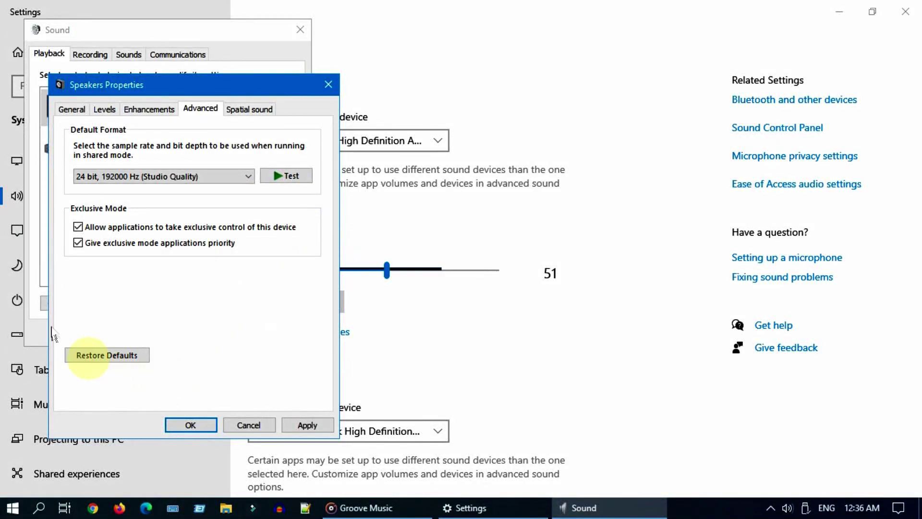
pyautogui.click(105, 357)
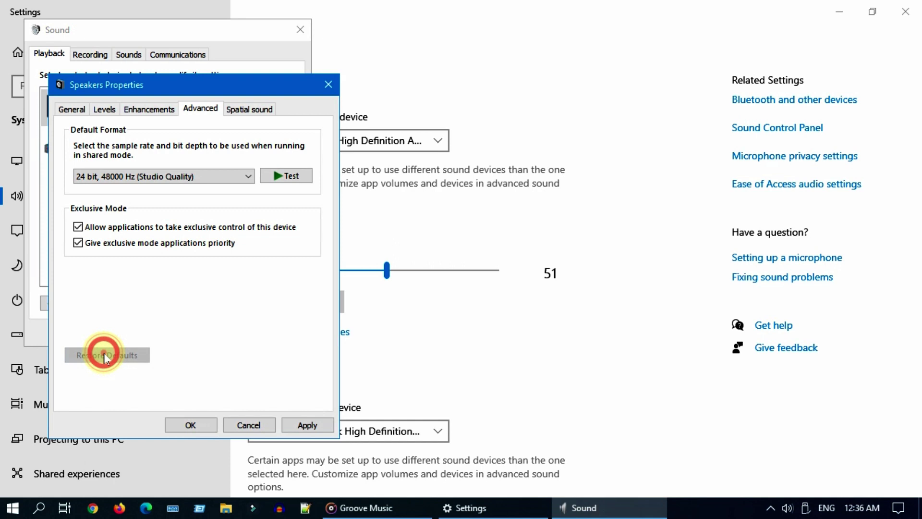
pyautogui.click(308, 424)
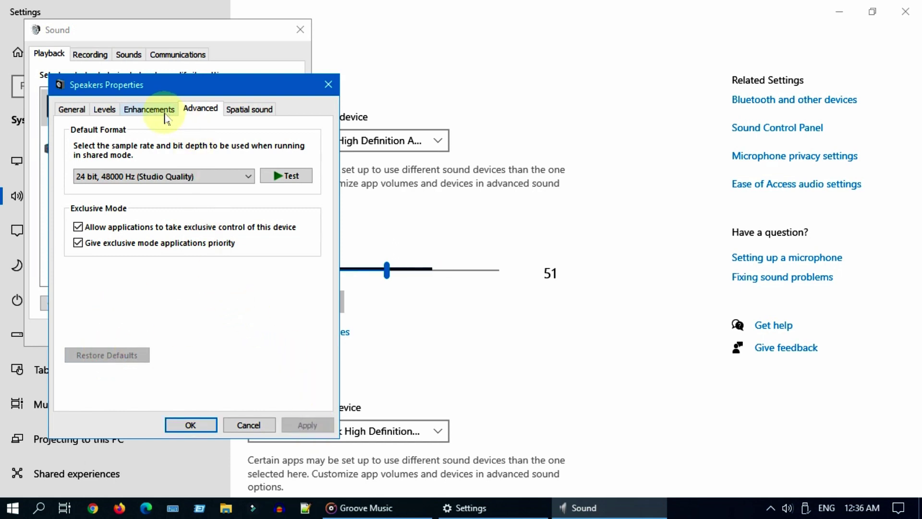
pyautogui.click(149, 109)
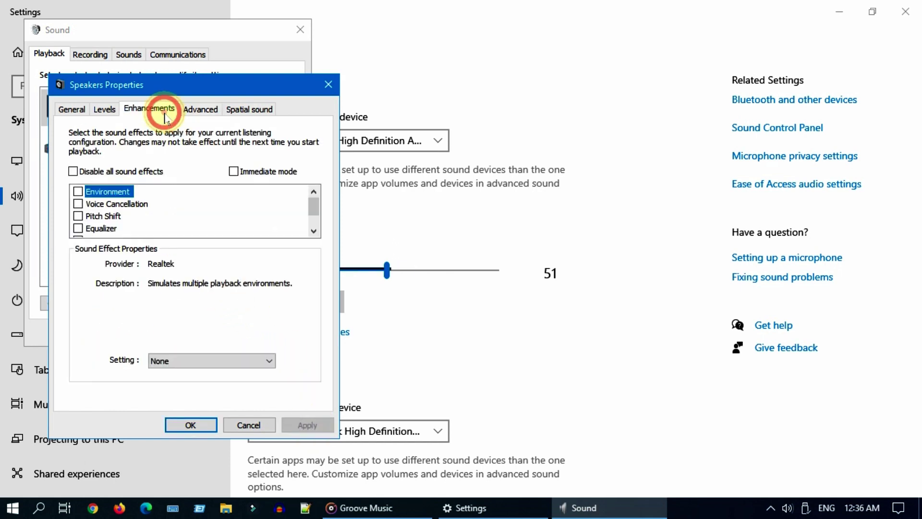
pyautogui.click(73, 172)
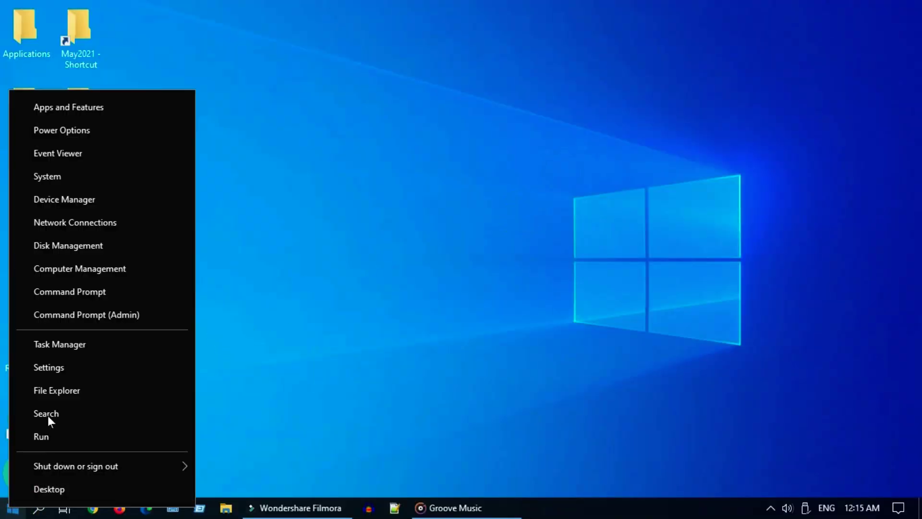
# - Run msdt.exe /id AudioPlaybackDiagnostic as administrator with automatic repairs enabled
pyautogui.click(129, 315)
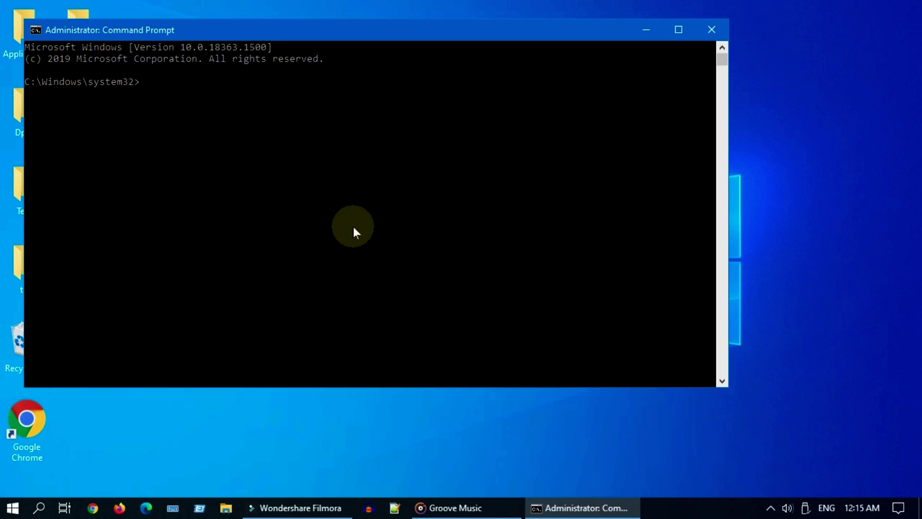
pyautogui.write('msdt.exe /id AudioPlaybackDiagnostic')
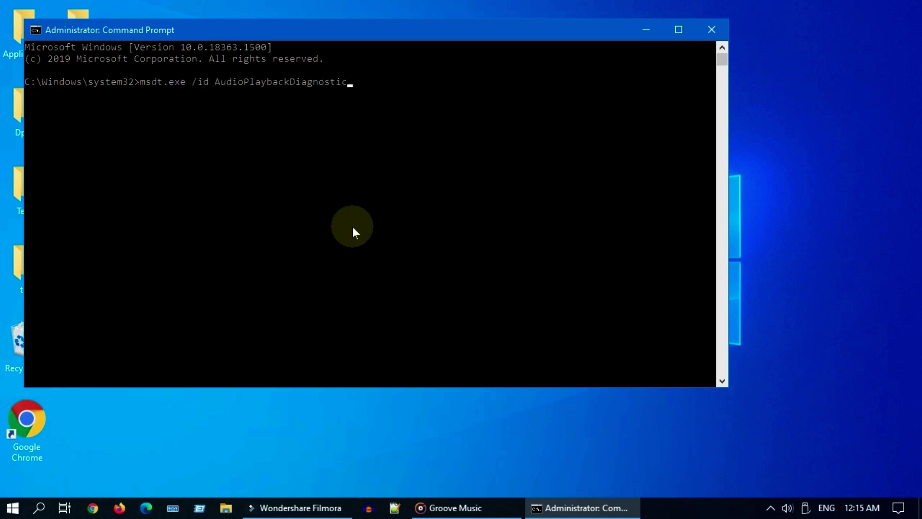
pyautogui.press('Return')
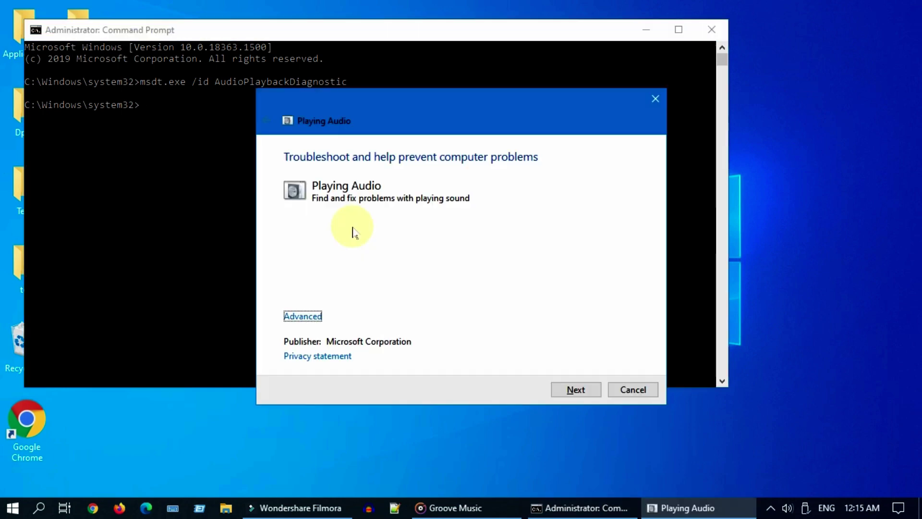
pyautogui.click(303, 317)
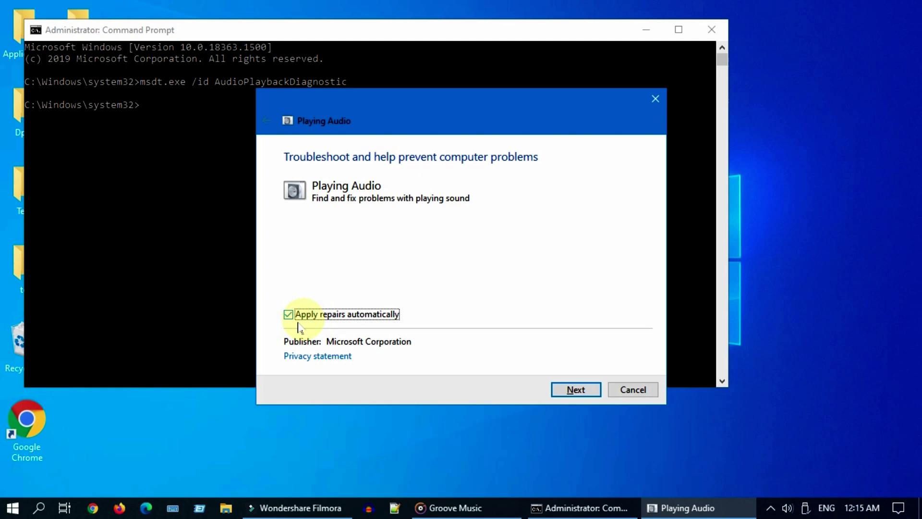
pyautogui.click(592, 398)
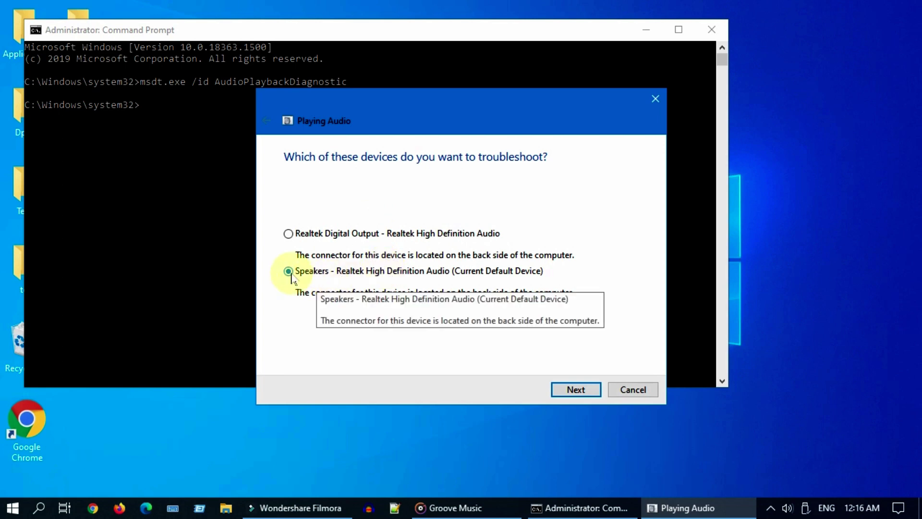
# - Troubleshoot the Speakers, keep their sound effects disabled, and play test sounds
pyautogui.click(573, 388)
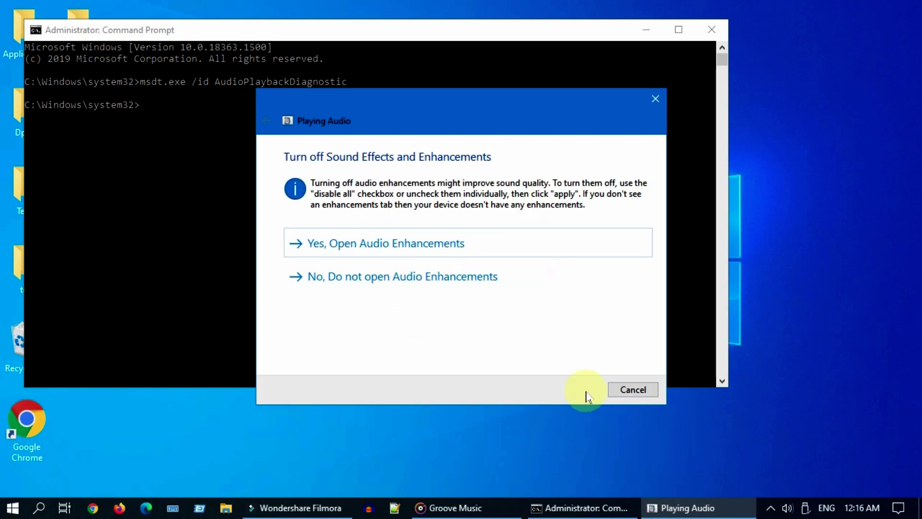
pyautogui.click(455, 253)
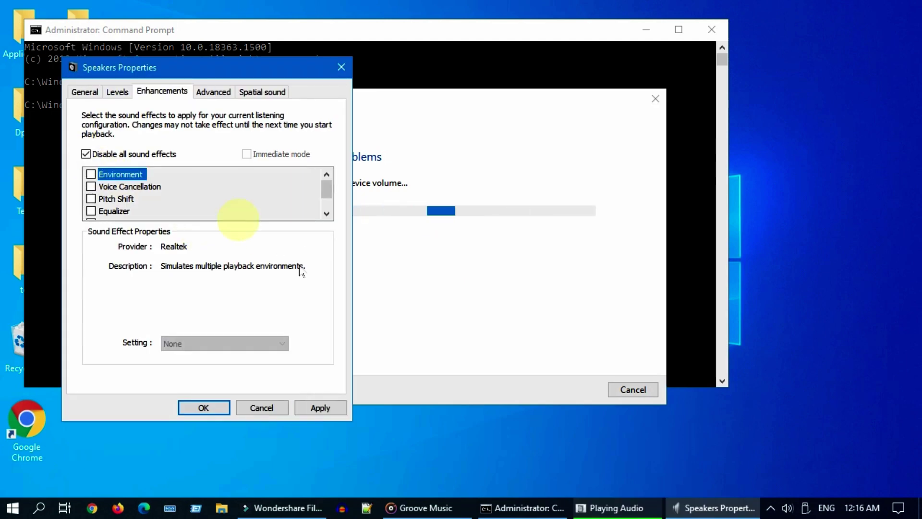
pyautogui.click(312, 407)
pyautogui.click(203, 407)
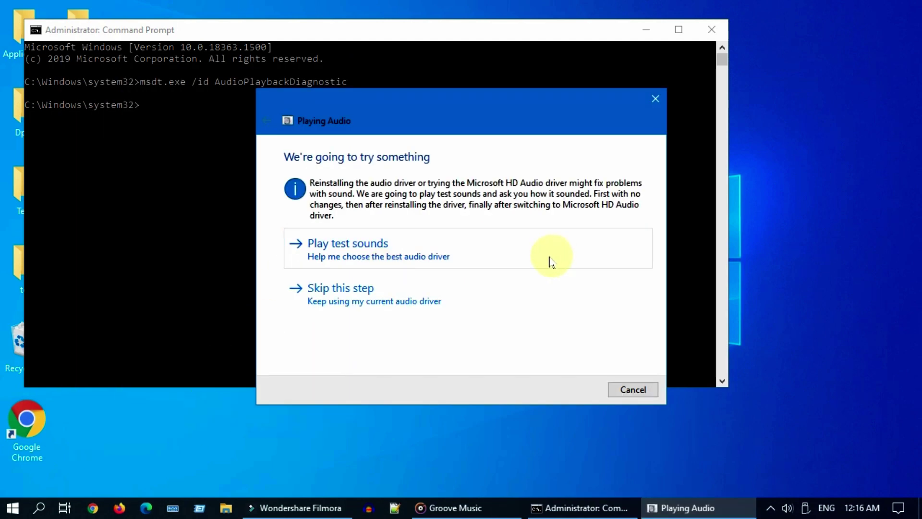
pyautogui.click(391, 253)
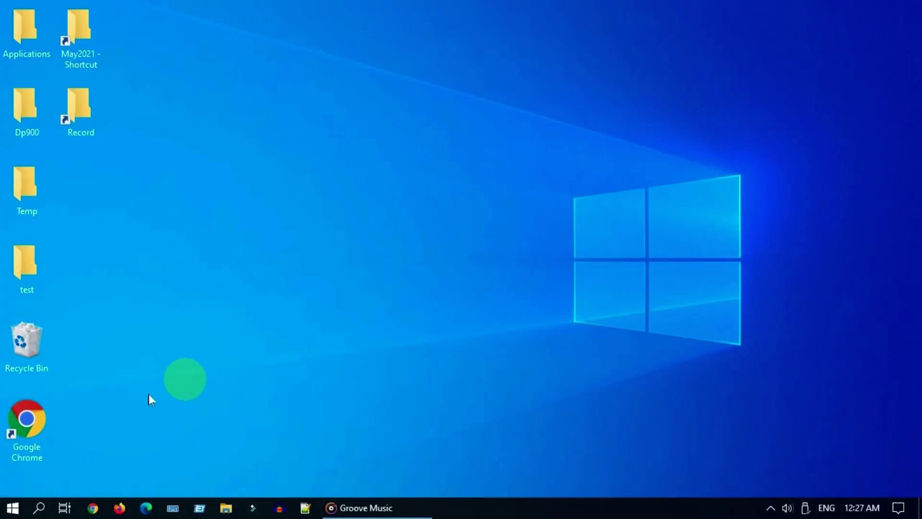
# - Uninstall Realtek High Definition Audio and delete its driver software in Device Manager
pyautogui.rightClick(21, 513)
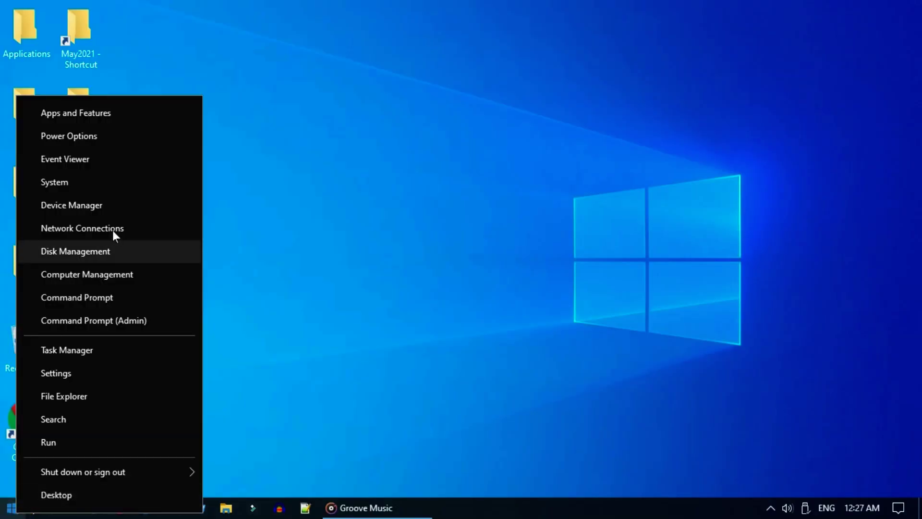
pyautogui.click(144, 202)
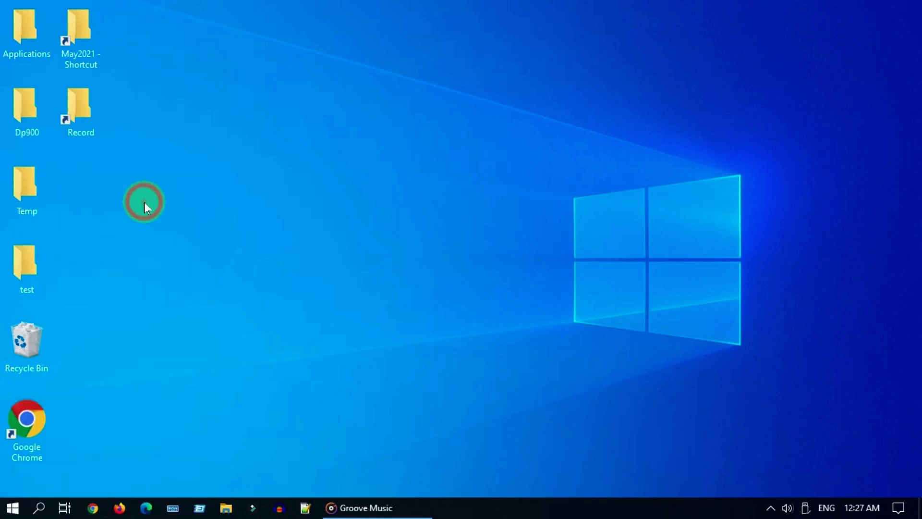
pyautogui.click(80, 112)
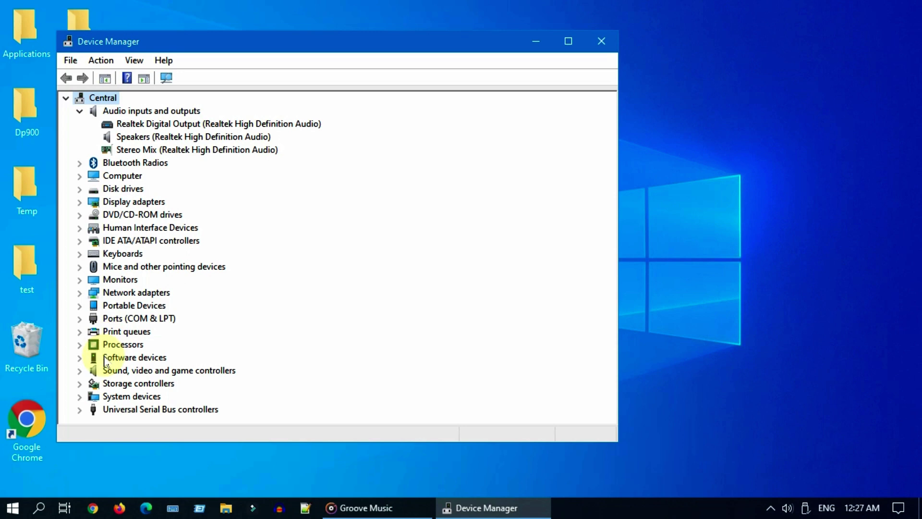
pyautogui.click(80, 370)
pyautogui.click(216, 383)
pyautogui.rightClick(211, 383)
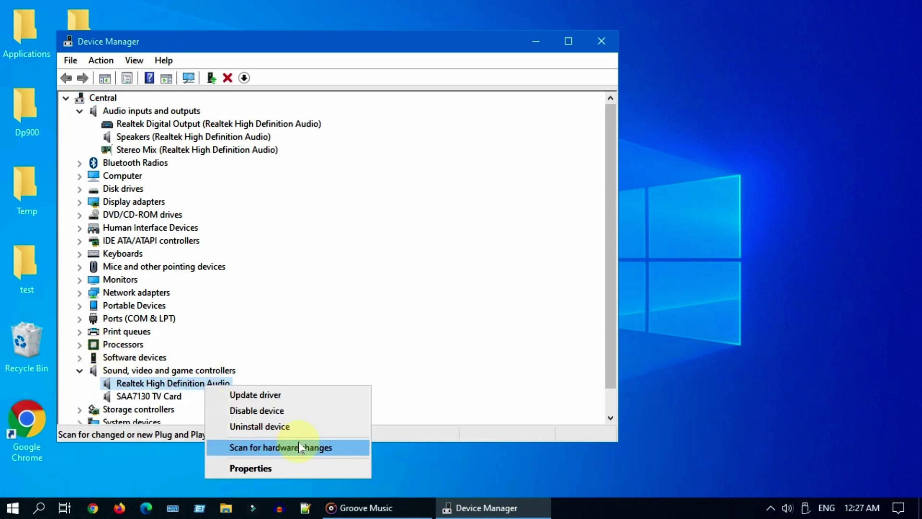
pyautogui.click(291, 427)
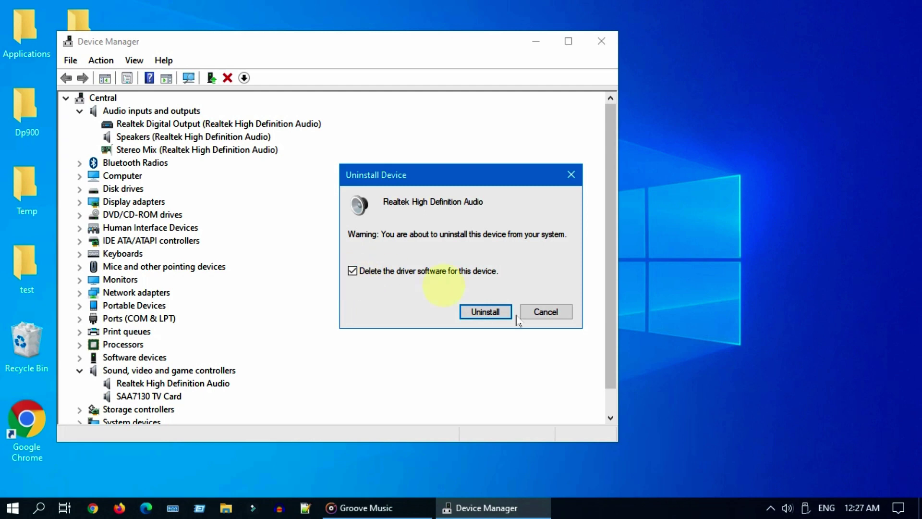
pyautogui.click(486, 311)
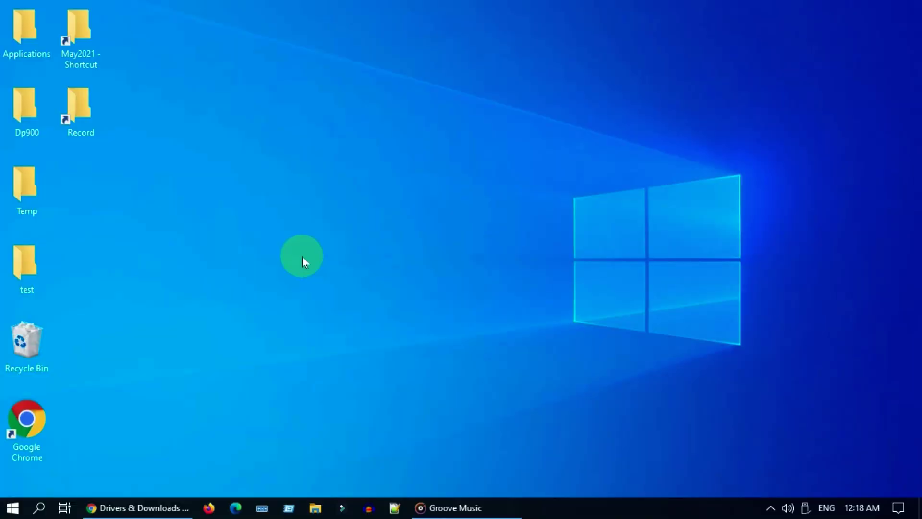
# - Look through the Dell, Intel and Realtek driver tabs, ending on the Driver Easy download page
pyautogui.click(146, 509)
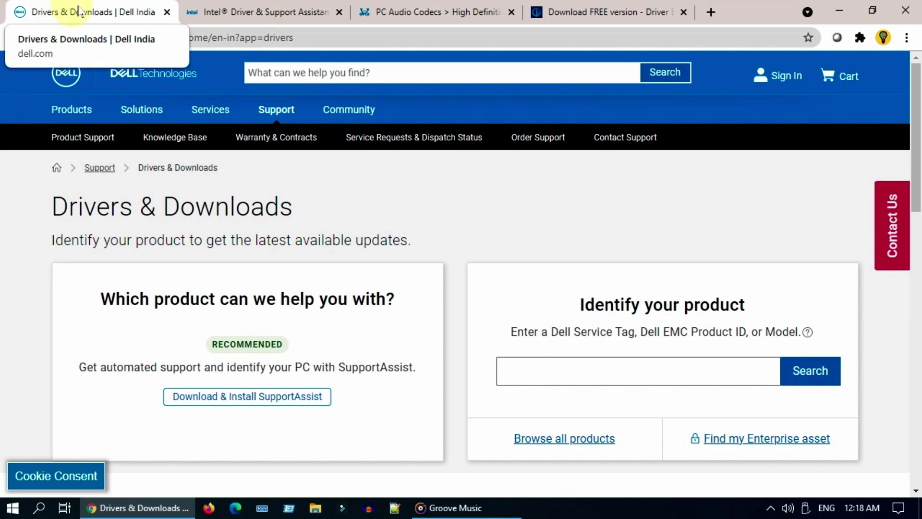
pyautogui.click(238, 12)
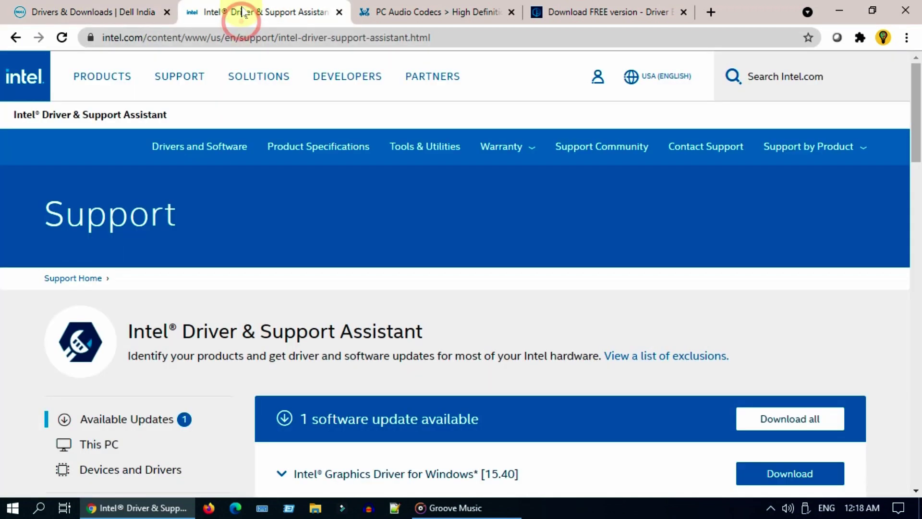
pyautogui.click(422, 14)
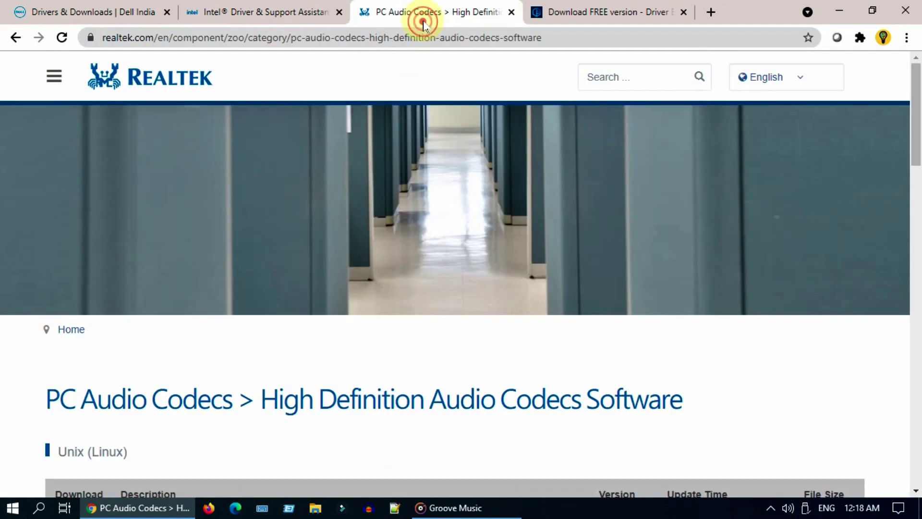
pyautogui.scroll(-1, 506, 376)
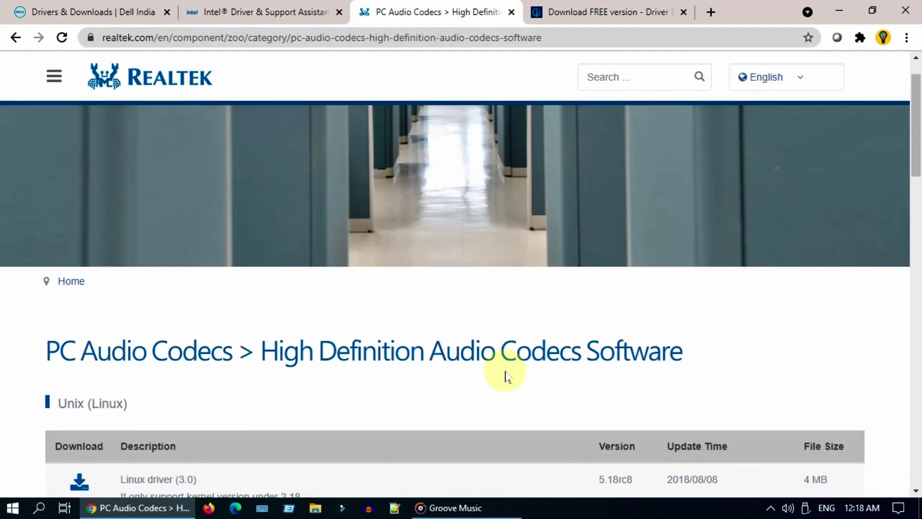
pyautogui.scroll(1, 501, 374)
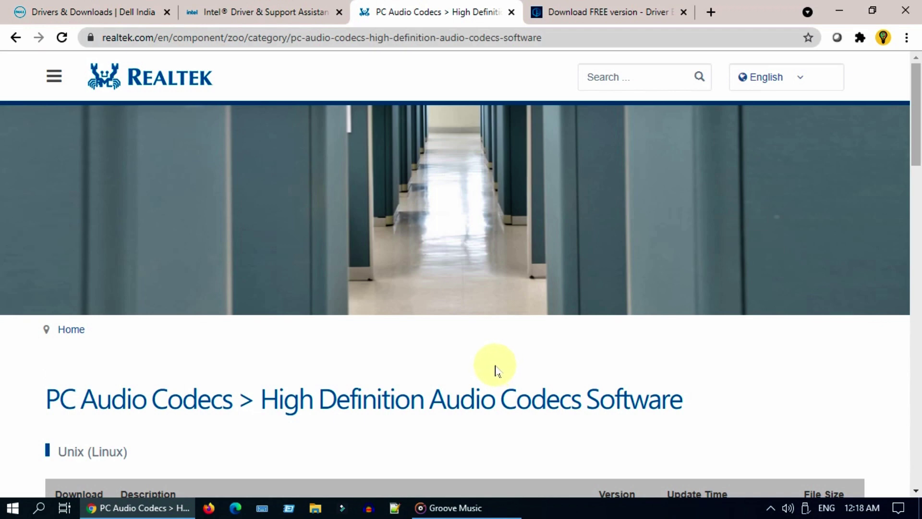
pyautogui.click(568, 14)
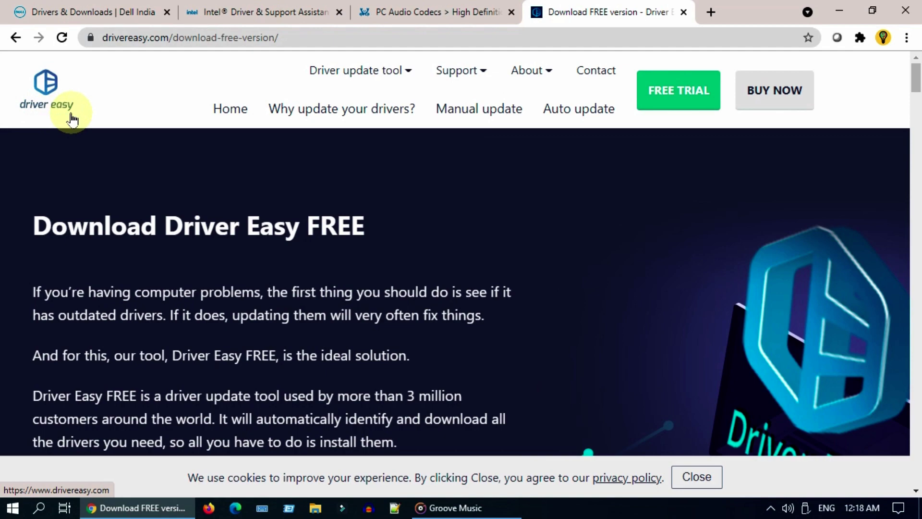
pyautogui.click(158, 38)
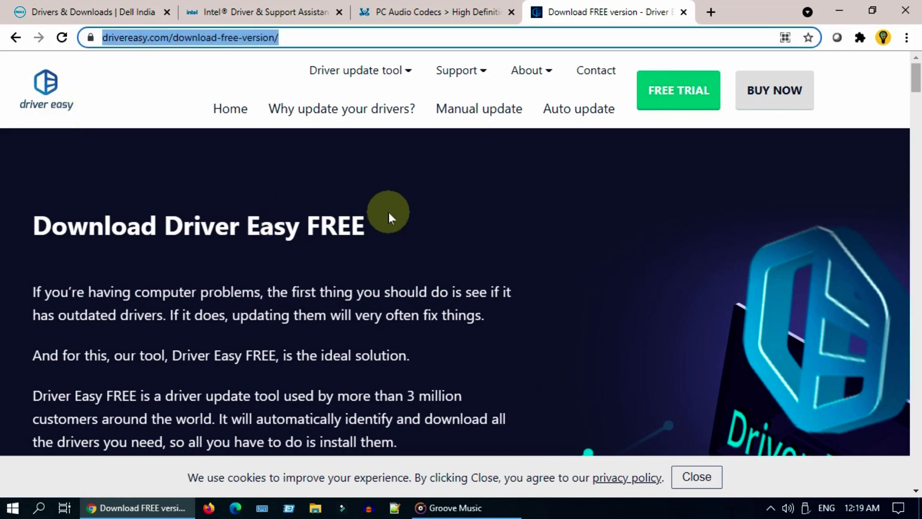
pyautogui.scroll(-2, 388, 212)
# - Minimize Chrome and launch Driver Easy through a Windows search for 'DRIVER'
pyautogui.click(840, 11)
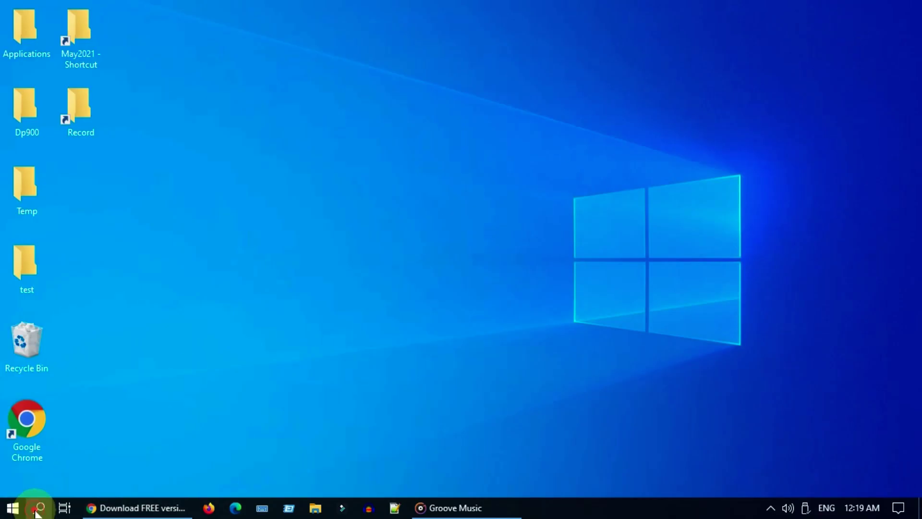
pyautogui.click(38, 508)
pyautogui.write('DRIVER')
pyautogui.click(131, 115)
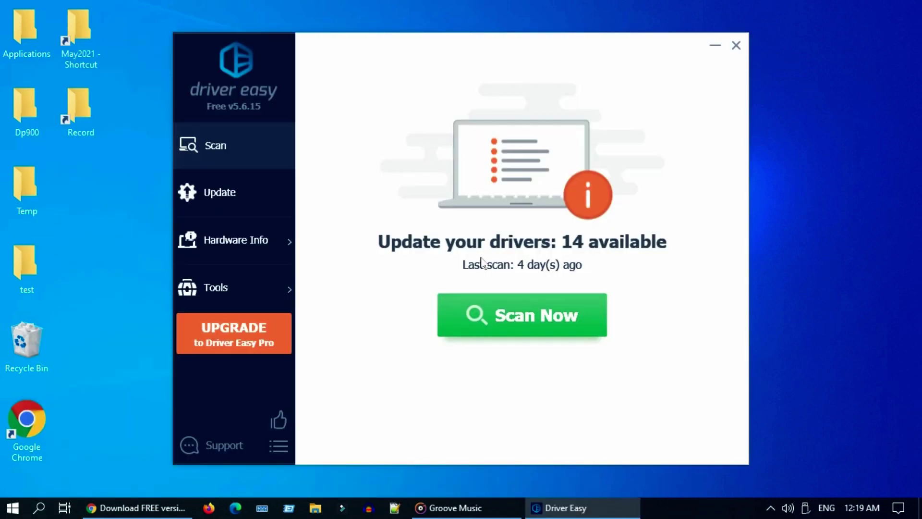
# - Scan for outdated drivers and untick all 13 found for updating
pyautogui.click(520, 319)
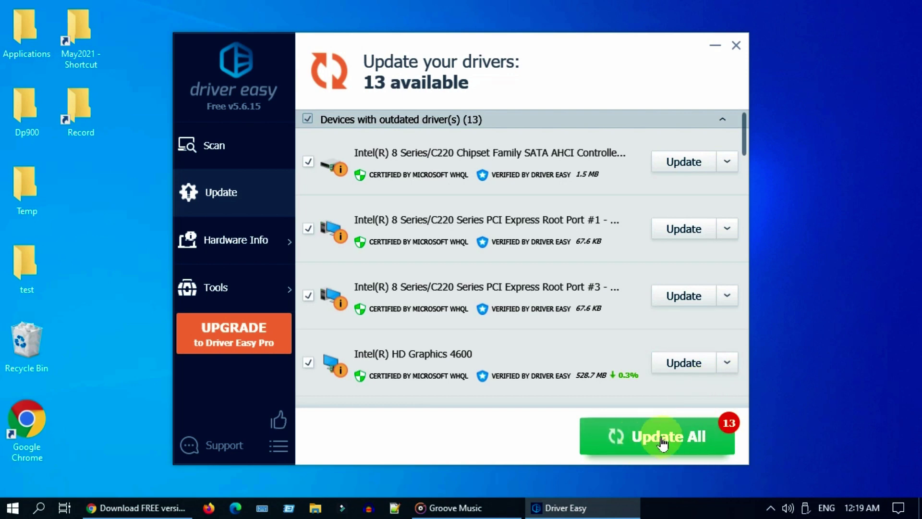
pyautogui.click(307, 120)
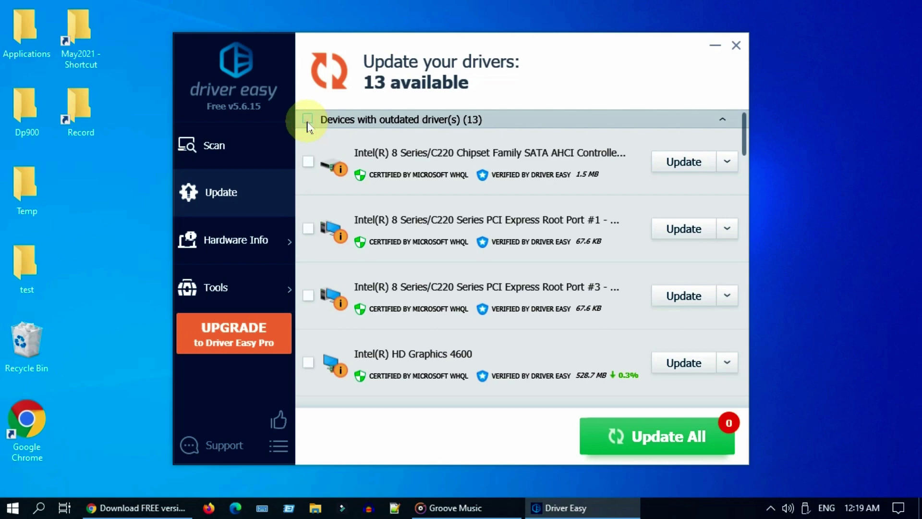
pyautogui.scroll(-8, 526, 264)
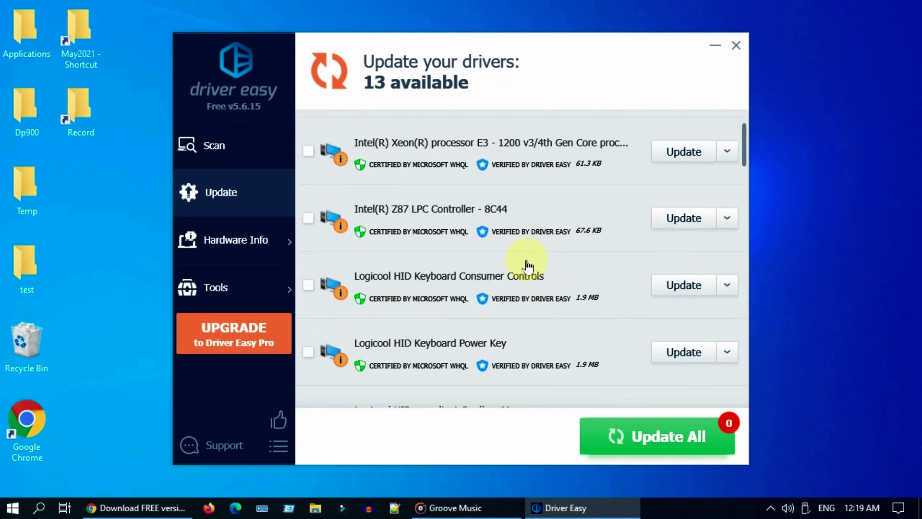
pyautogui.scroll(-2, 527, 266)
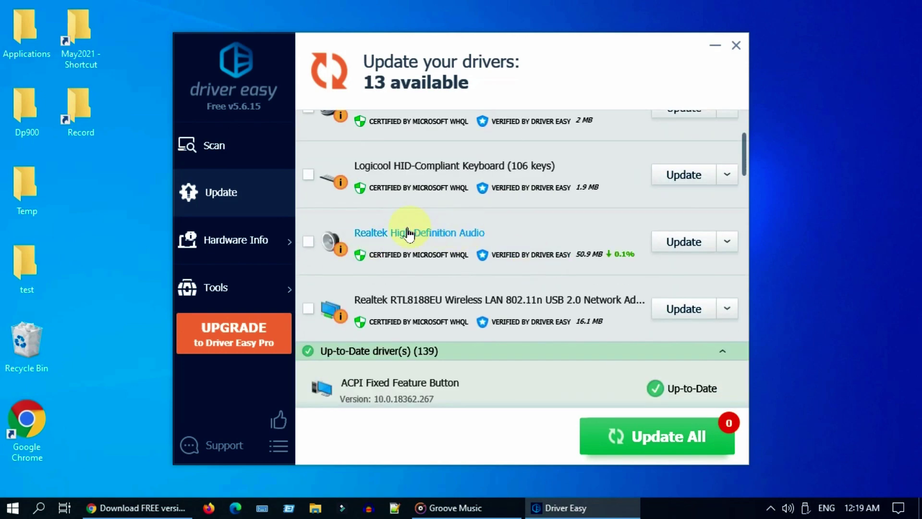
# - Download the Realtek High Definition Audio driver with a manual restore point, then choose manual install
pyautogui.click(700, 244)
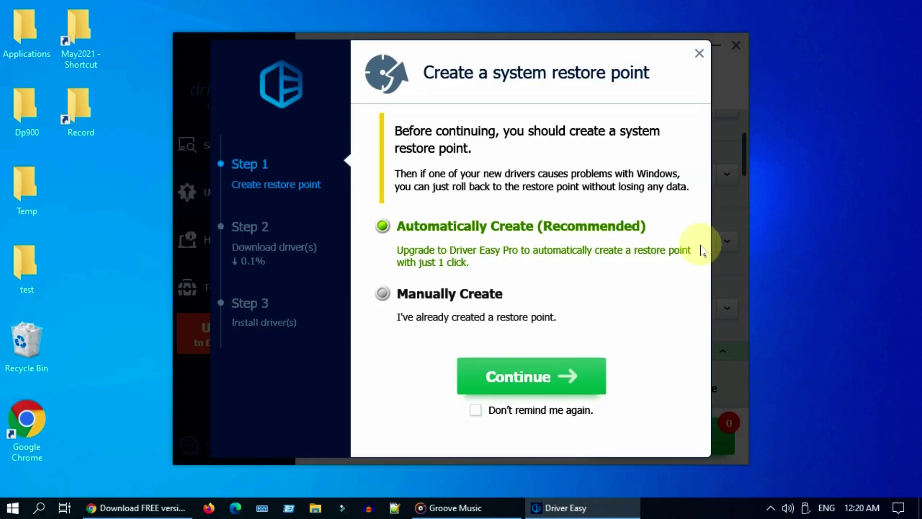
pyautogui.click(383, 295)
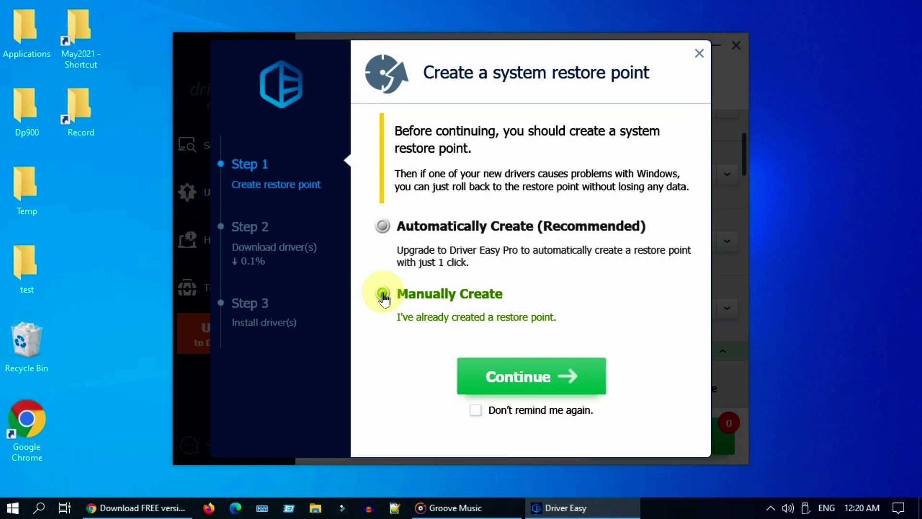
pyautogui.click(581, 380)
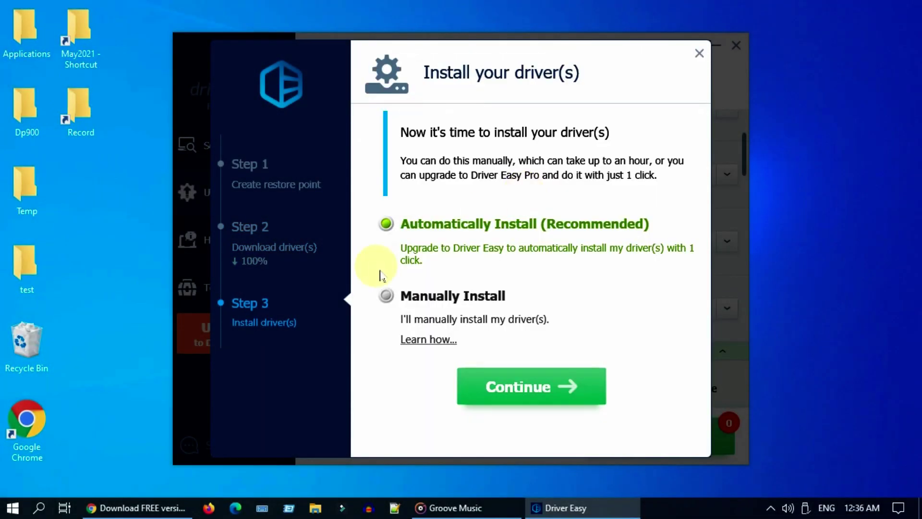
pyautogui.click(387, 298)
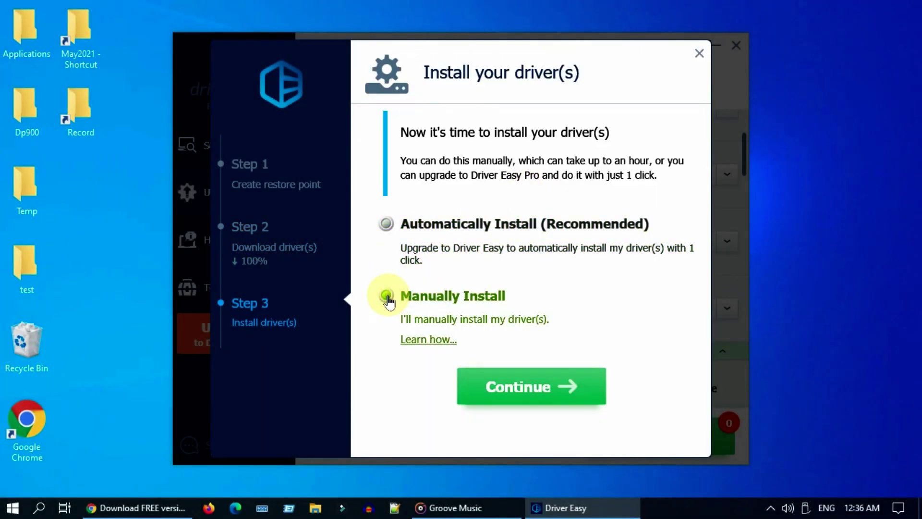
pyautogui.click(569, 399)
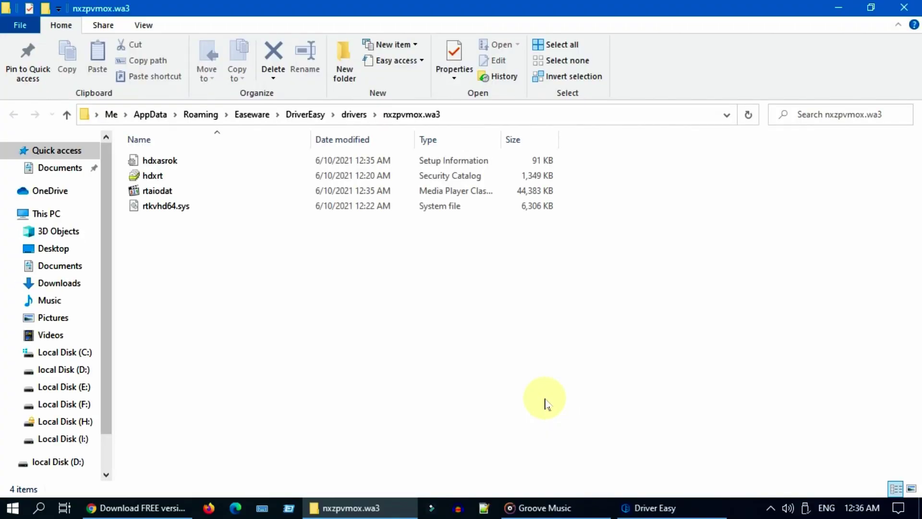
# - Copy the nxzpvmox.wa3 driver folder's full path from the File Explorer address bar
pyautogui.click(449, 114)
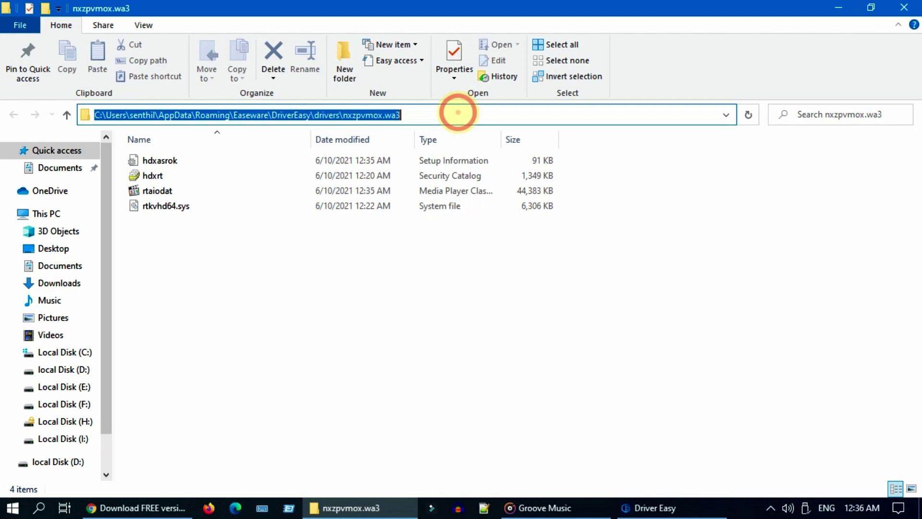
pyautogui.click(425, 114)
pyautogui.moveTo(425, 114); pyautogui.dragTo(95, 115)
pyautogui.rightClick(141, 117)
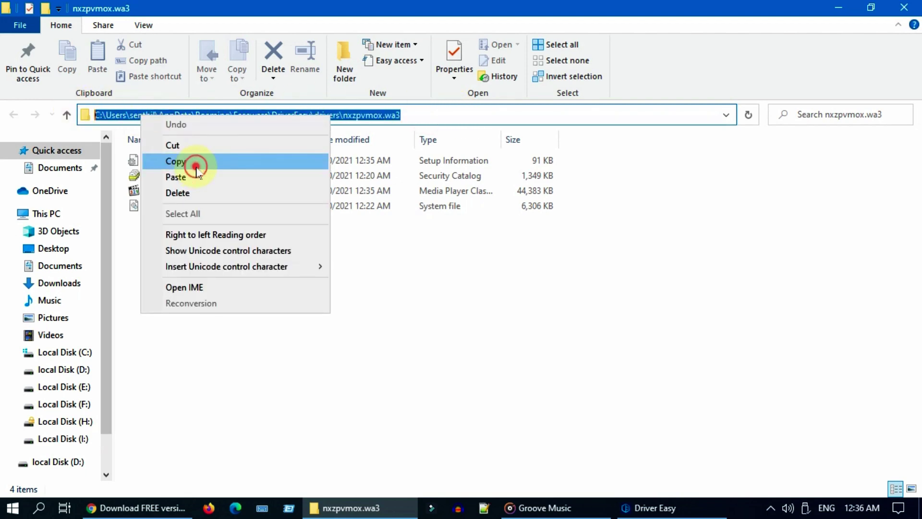
pyautogui.click(196, 166)
# - Open Device Manager from the Win+X menu and expand Sound, video and game controllers
pyautogui.press('super+d')
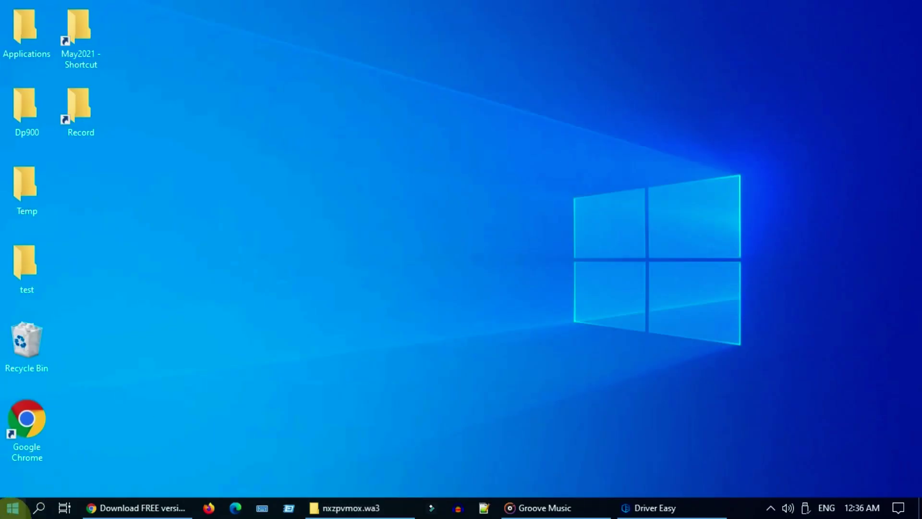
pyautogui.rightClick(11, 513)
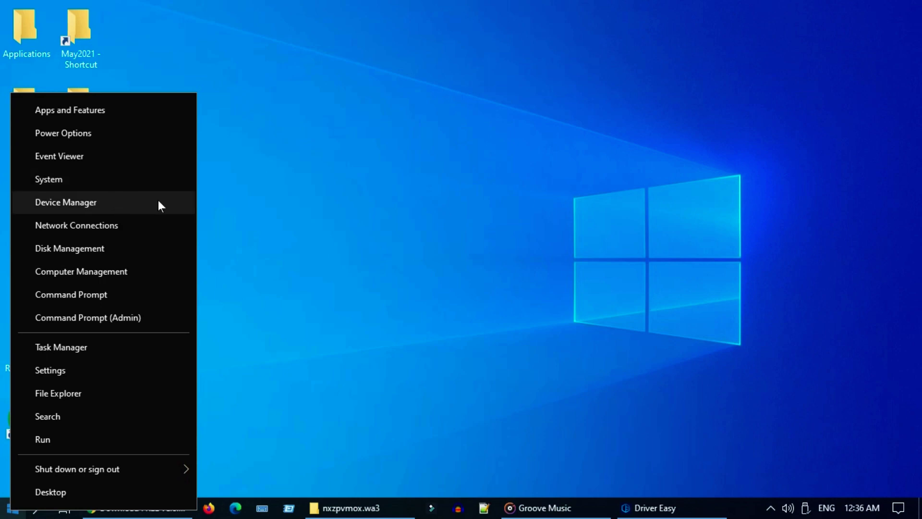
pyautogui.click(124, 203)
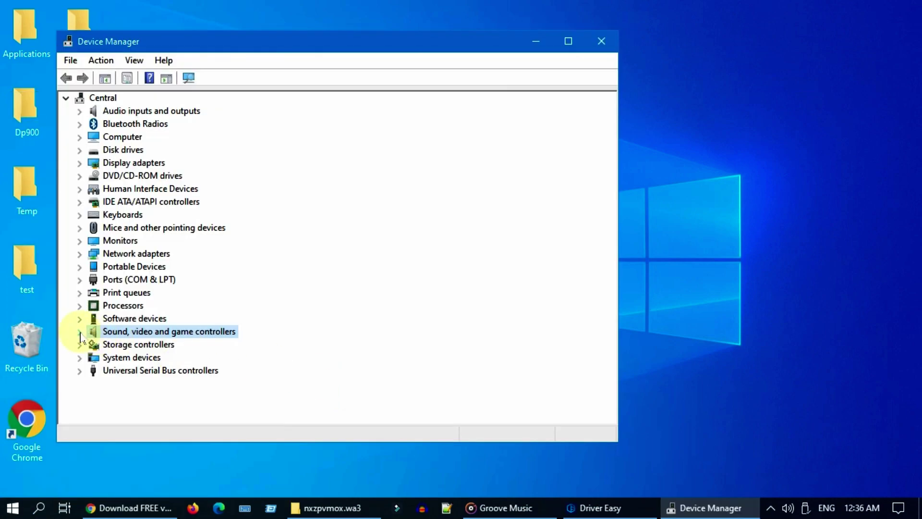
pyautogui.click(80, 331)
# - Update the High Definition Audio Device driver from the pasted nxzpvmox.wa3 folder path
pyautogui.click(176, 345)
pyautogui.rightClick(176, 346)
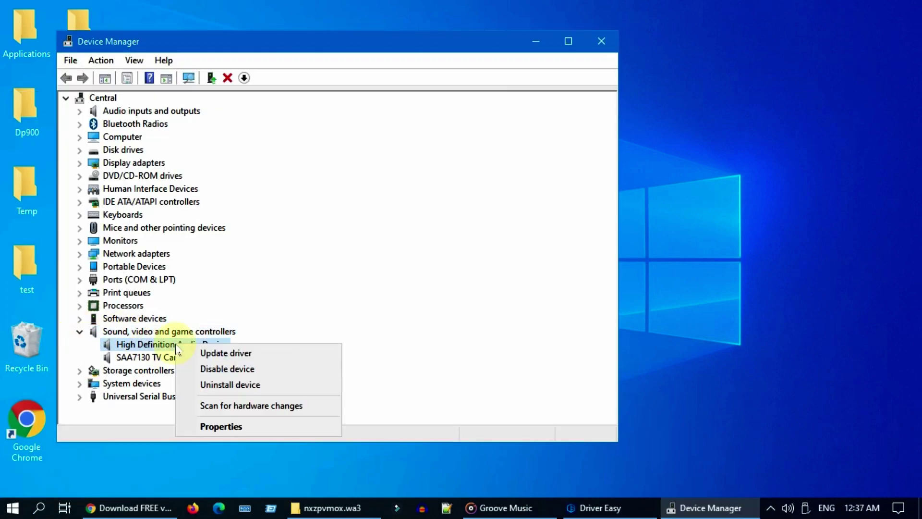
pyautogui.click(259, 356)
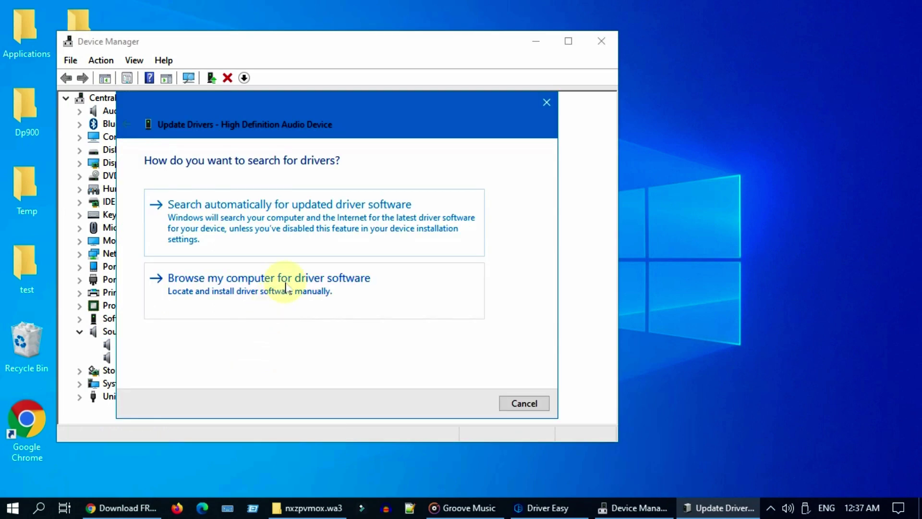
pyautogui.click(327, 288)
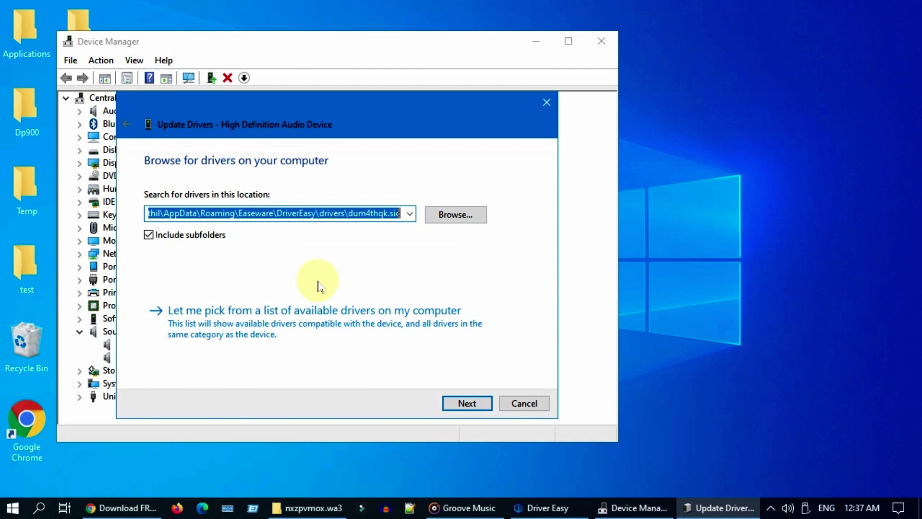
pyautogui.rightClick(308, 215)
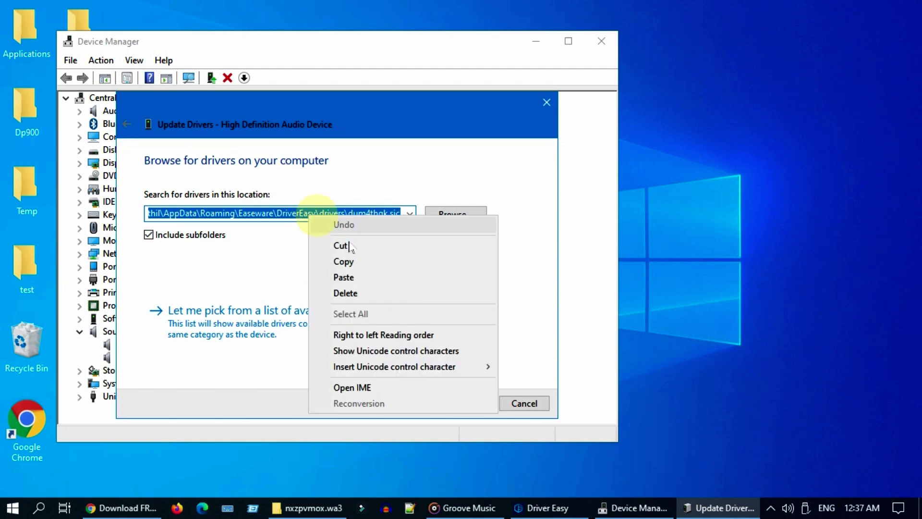
pyautogui.click(360, 281)
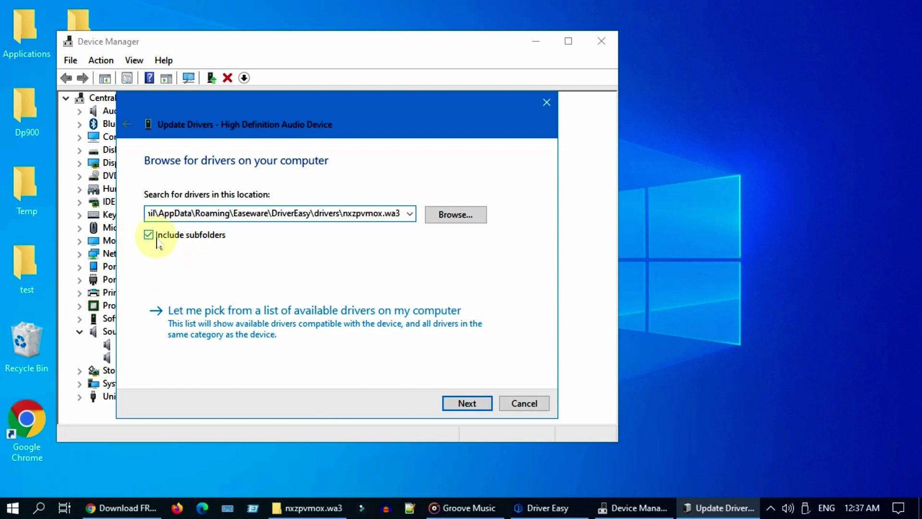
pyautogui.click(466, 405)
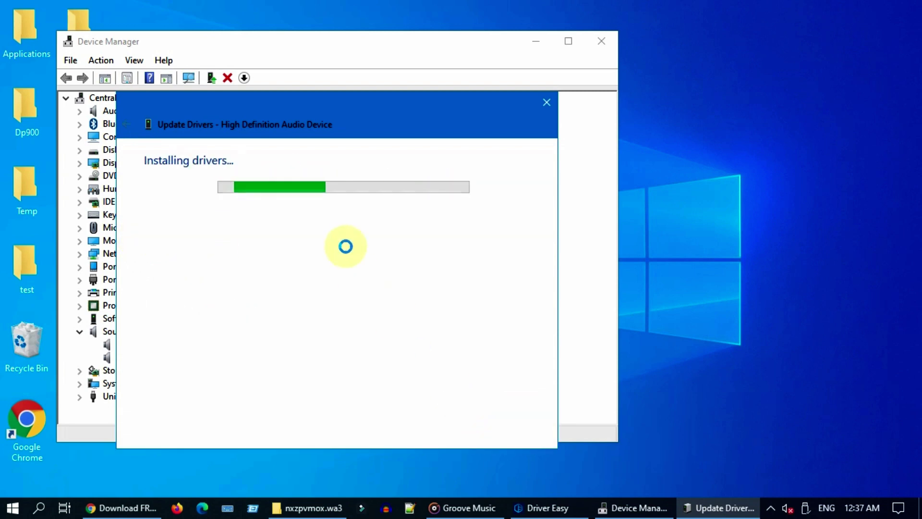
pyautogui.click(523, 432)
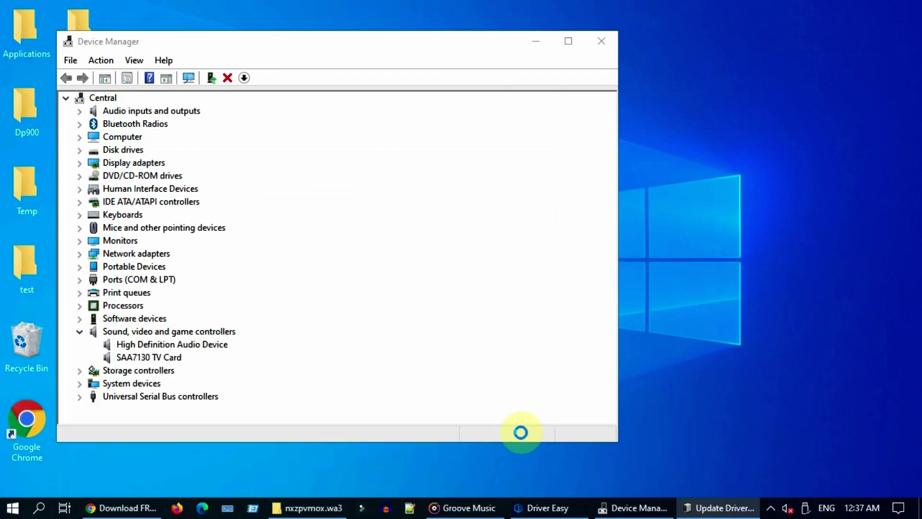
# - Close Device Manager and restart Windows from the Start menu's Power options
pyautogui.click(605, 48)
pyautogui.click(11, 505)
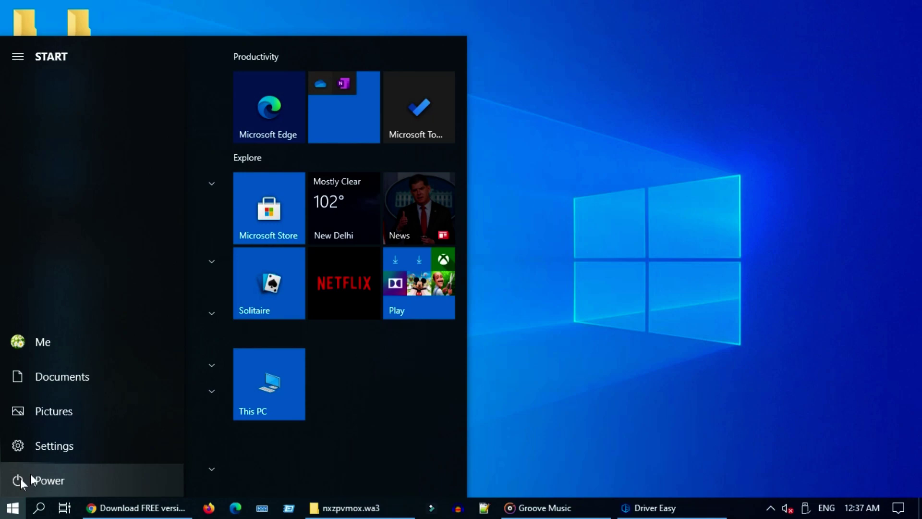
pyautogui.click(74, 483)
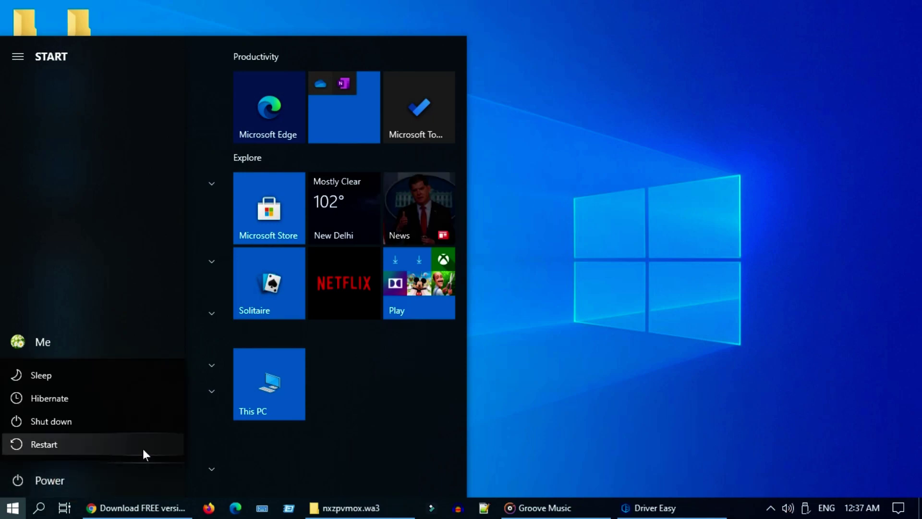
pyautogui.click(144, 450)
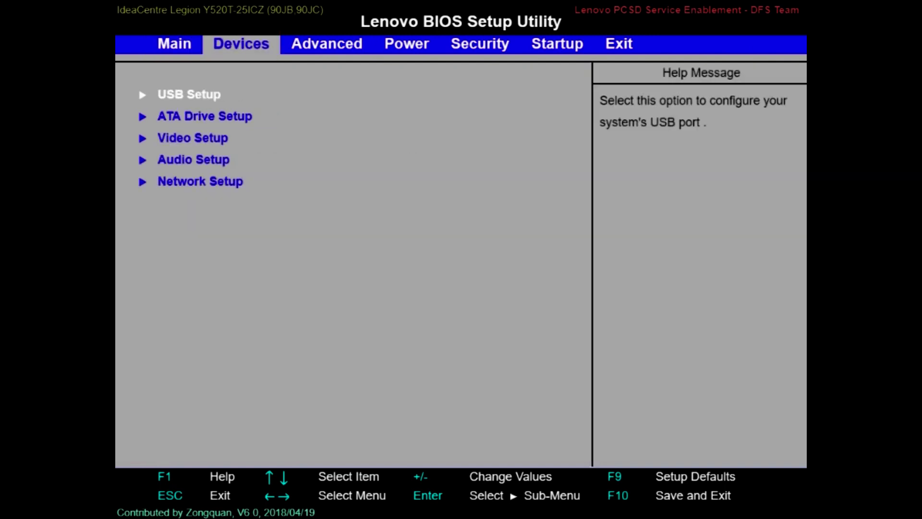
# - Set the Onboard Audio Controller under Devices > Audio Setup to Enabled
pyautogui.press('Down')
pyautogui.press('Down')
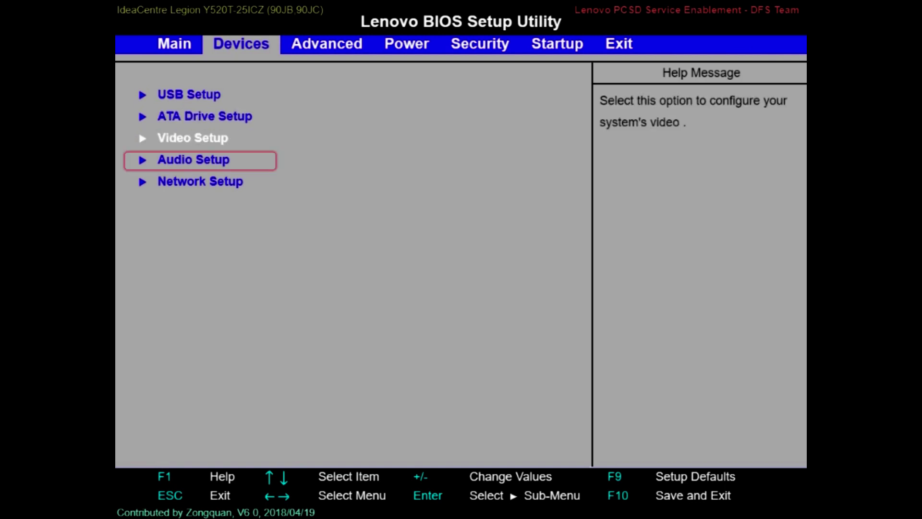
pyautogui.press('Down')
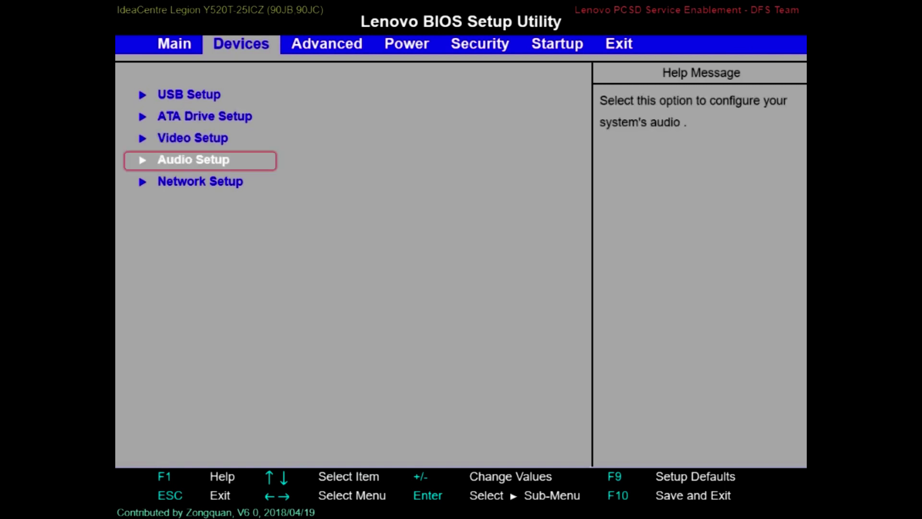
pyautogui.press('Return')
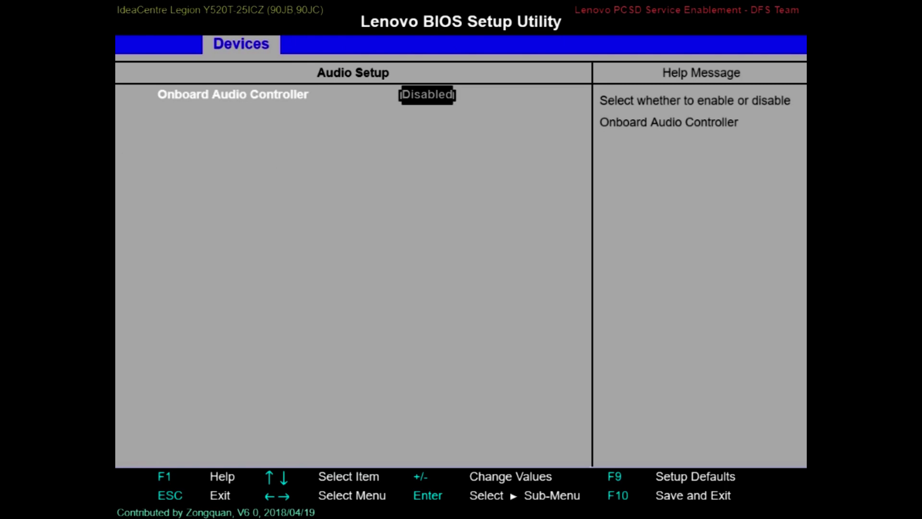
pyautogui.press('Return')
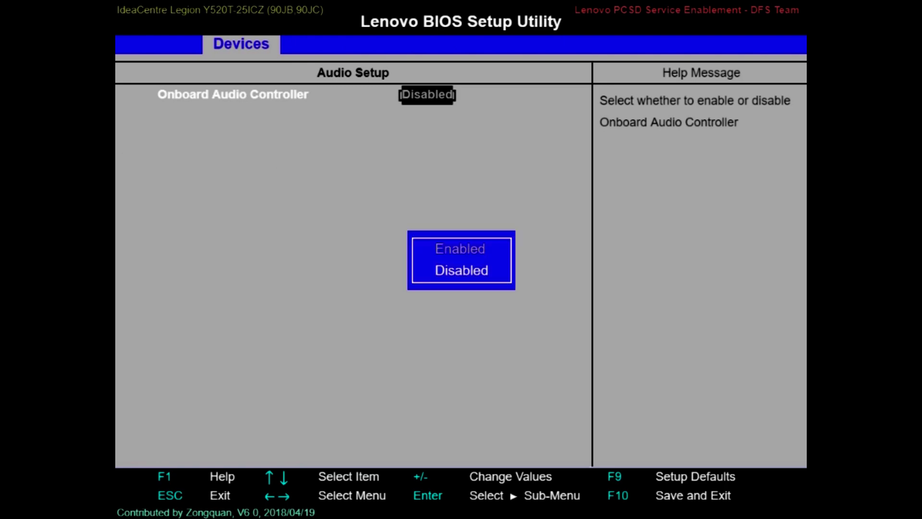
pyautogui.press('Up')
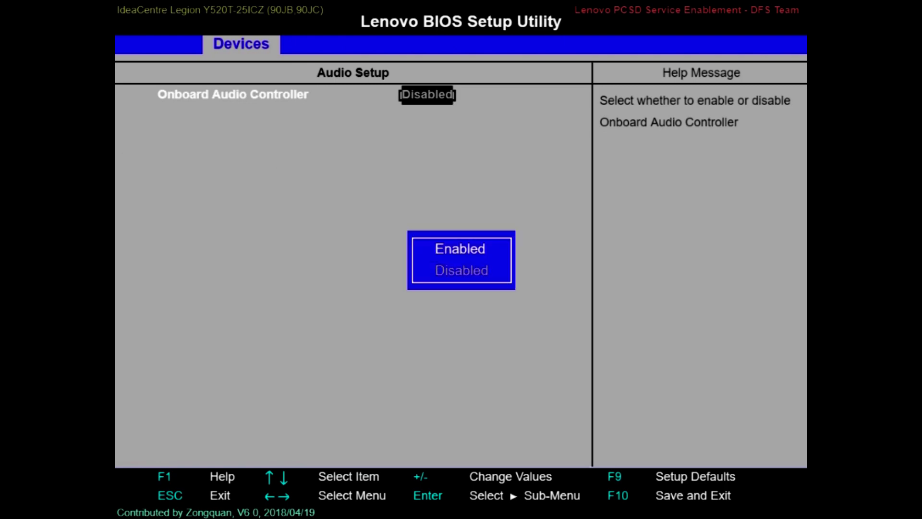
pyautogui.press('Return')
# - Save the BIOS changes and exit so the PC restarts
pyautogui.press('Escape')
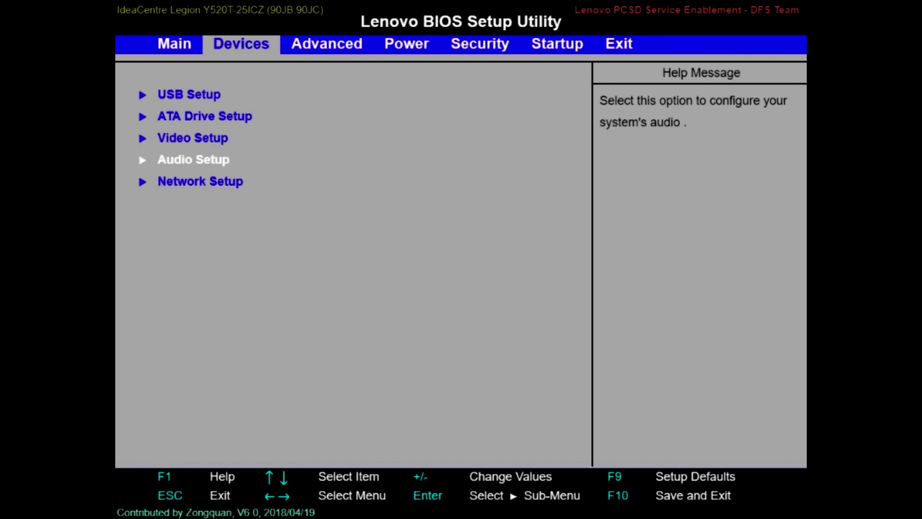
pyautogui.press('Right')
pyautogui.press('Right')
pyautogui.press('Right')
pyautogui.press('Right')
pyautogui.press('Right')
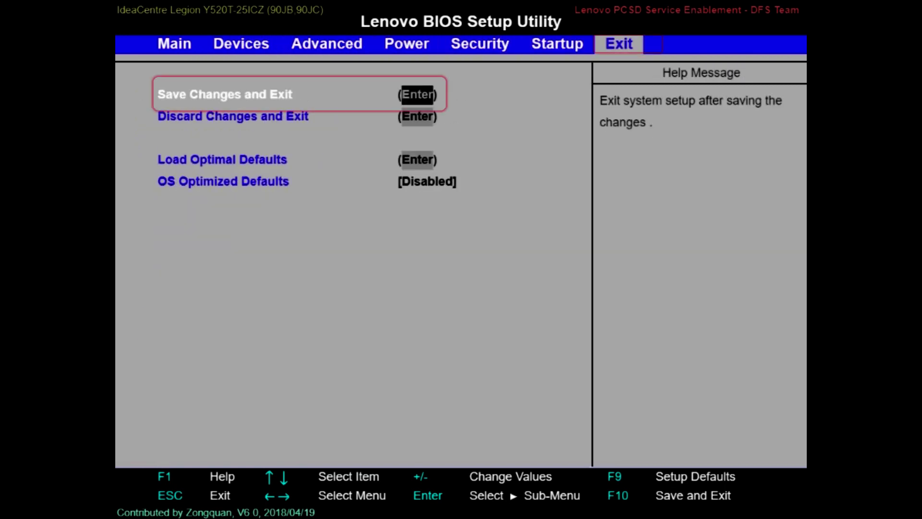
pyautogui.press('Return')
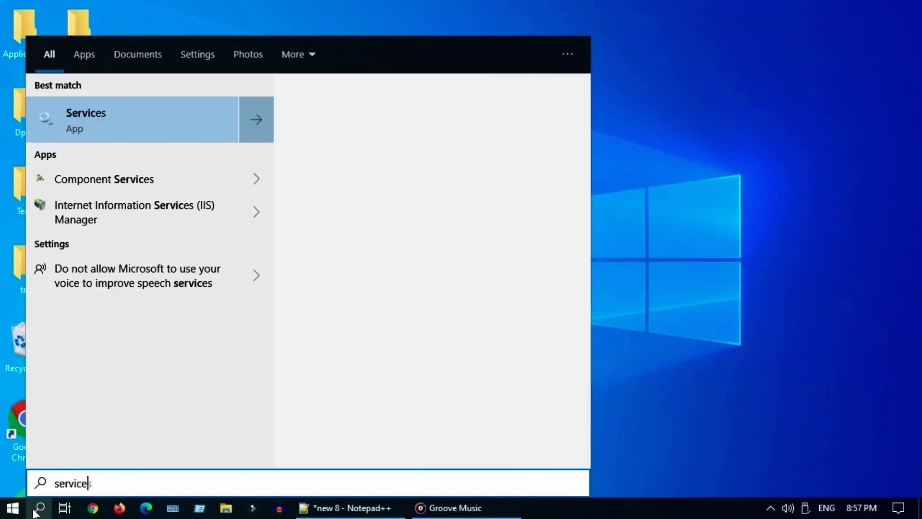
# - Search for 'services' and open the Windows Audio service's properties
pyautogui.write('s')
pyautogui.click(162, 130)
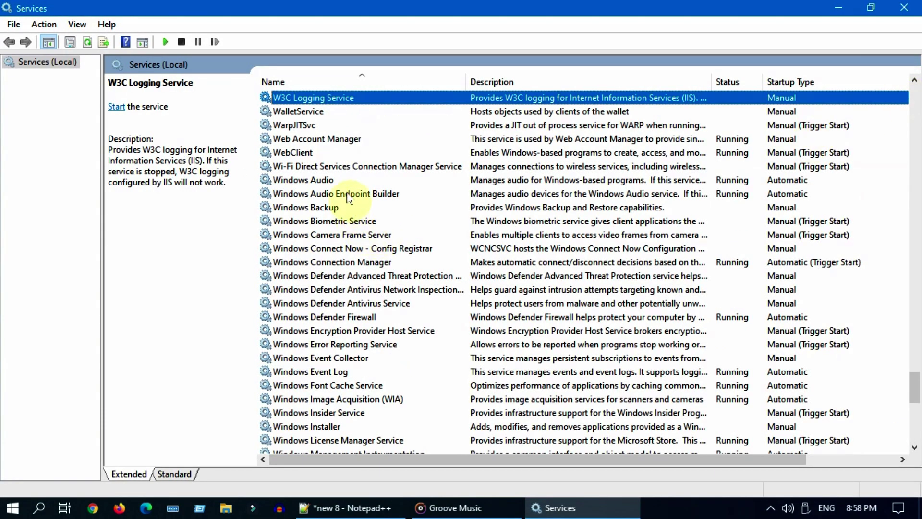
pyautogui.click(327, 180)
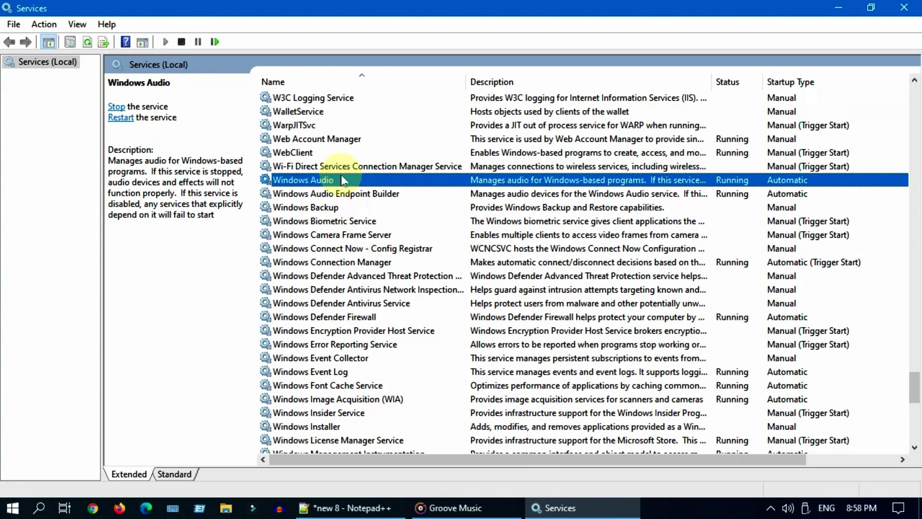
pyautogui.rightClick(412, 178)
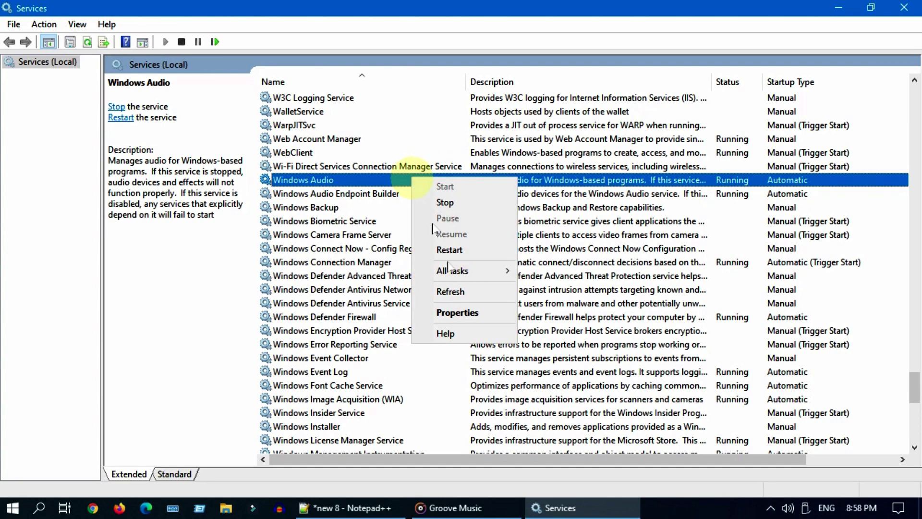
pyautogui.click(458, 312)
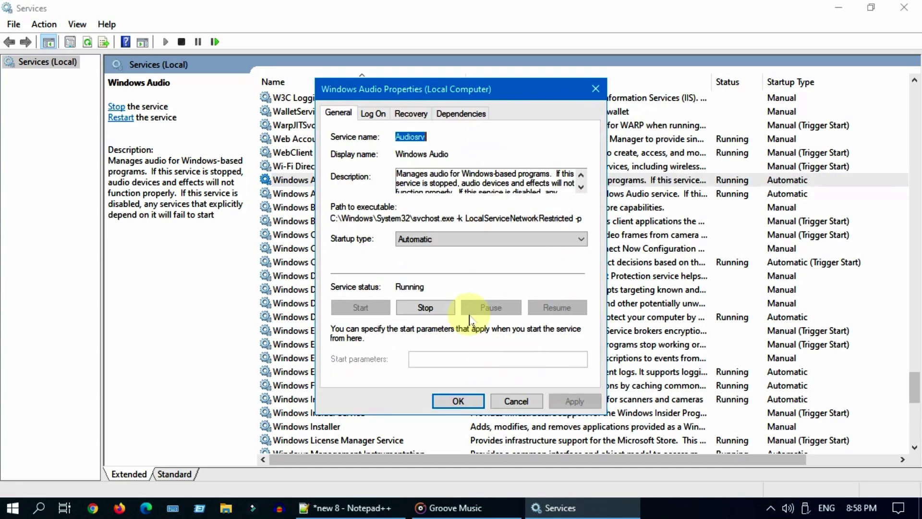
# - Keep Windows Audio's startup type Automatic, apply it, and stop then restart the service
pyautogui.click(555, 239)
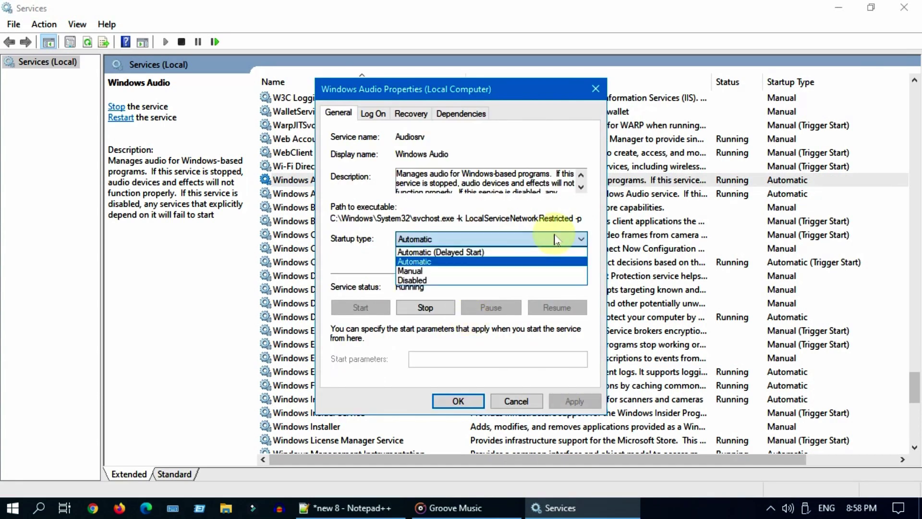
pyautogui.click(490, 264)
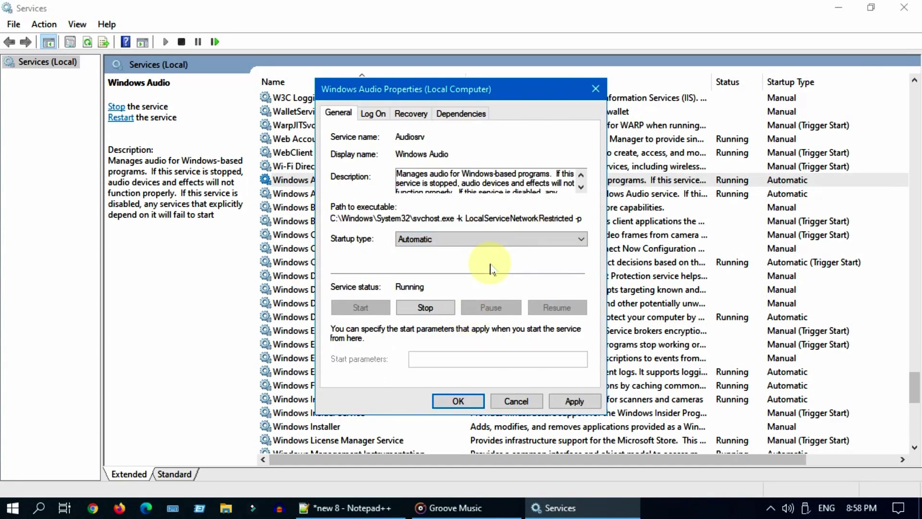
pyautogui.click(560, 402)
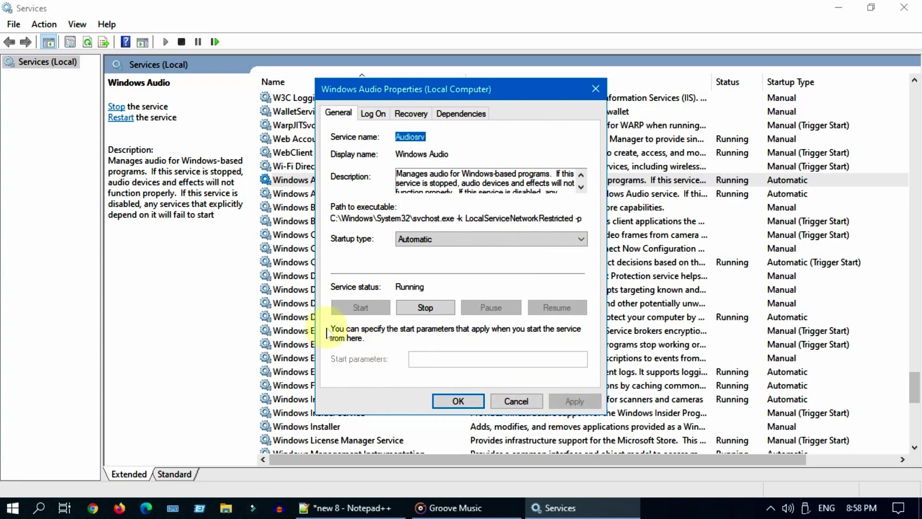
pyautogui.click(447, 315)
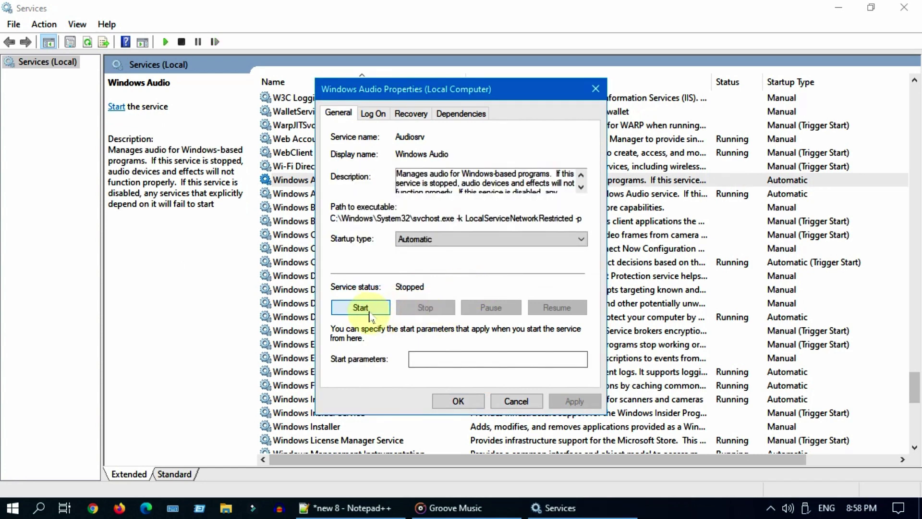
pyautogui.click(369, 311)
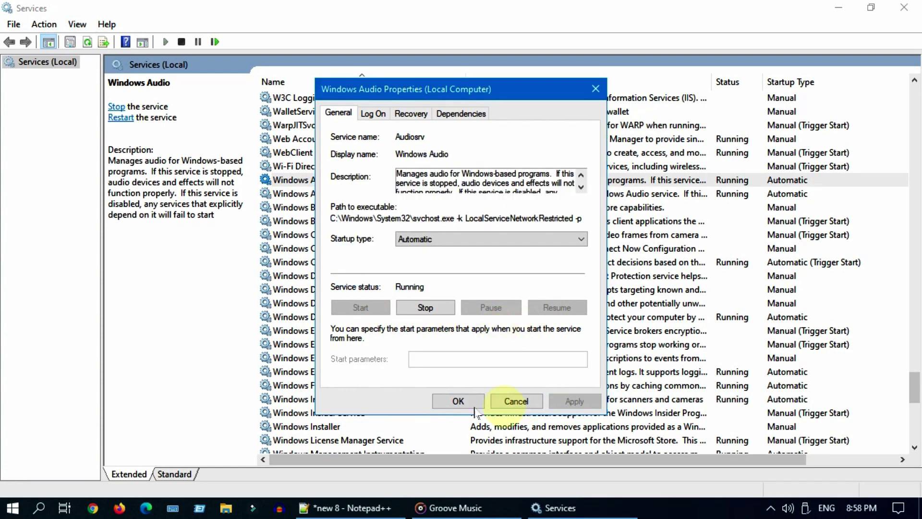
pyautogui.click(458, 402)
# - Select the Windows Audio Endpoint Builder service, then the Remote Procedure Call (RPC) service
pyautogui.click(374, 198)
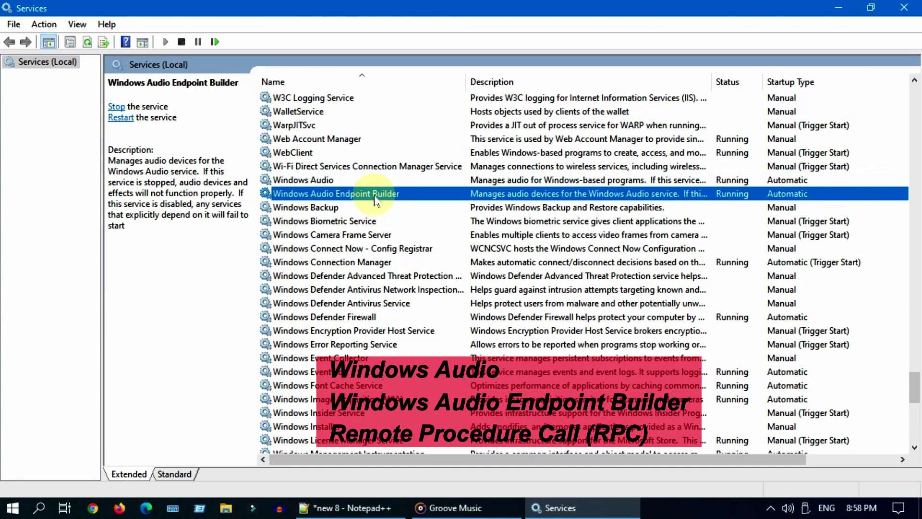
pyautogui.press('r')
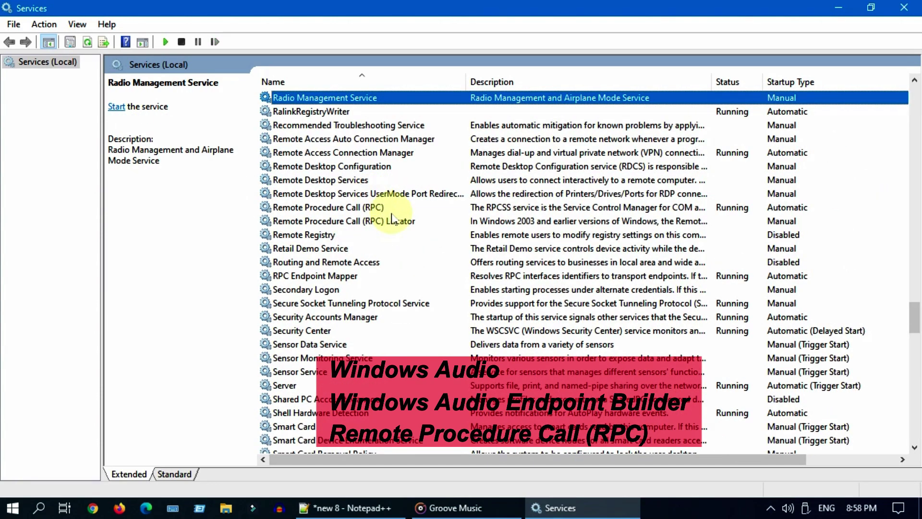
pyautogui.click(387, 210)
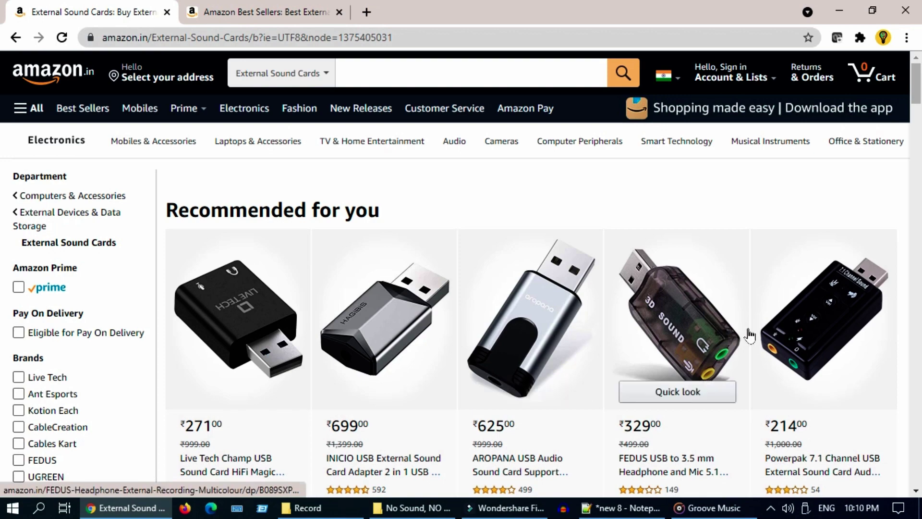
# - Switch to Chrome's Amazon Best Sellers: External Sound Cards tab
pyautogui.click(276, 11)
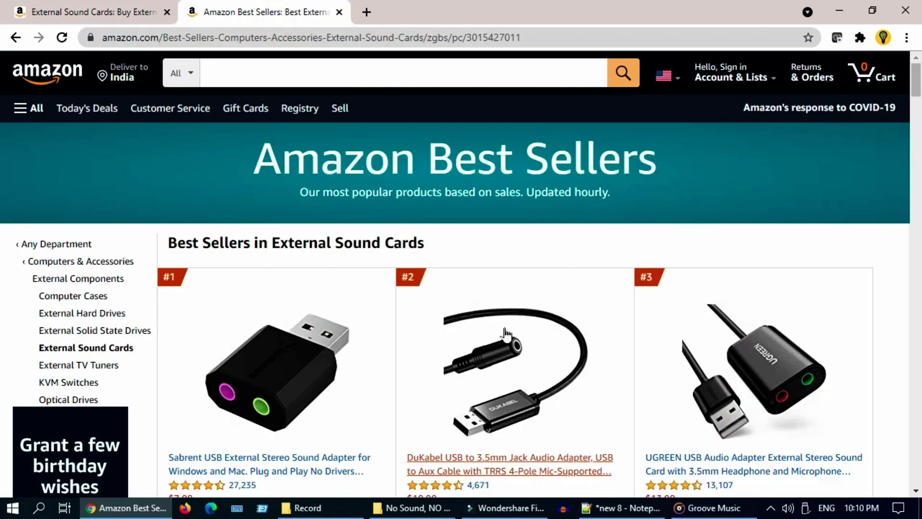